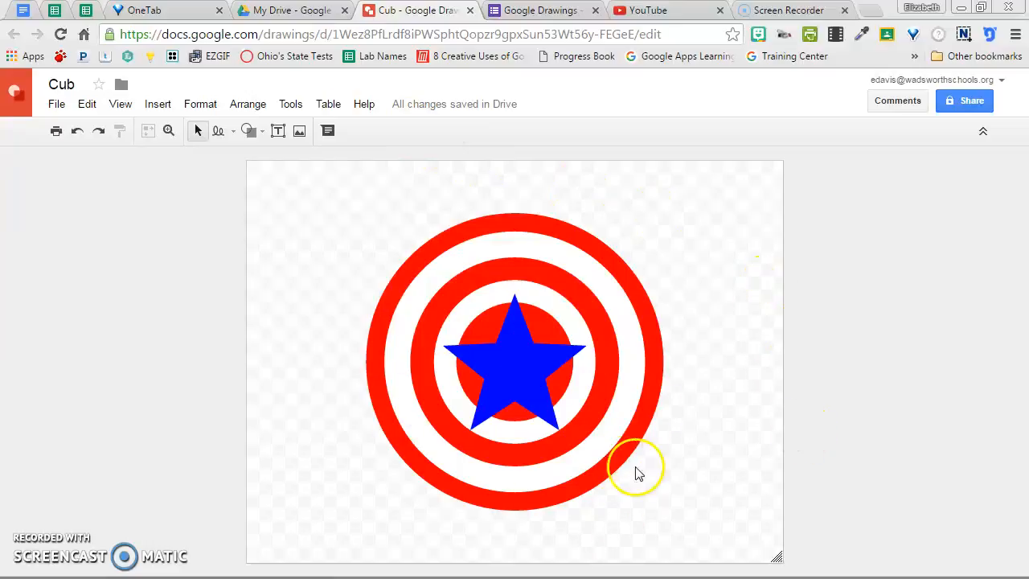
Add a wide text box across the upper part of the shield drawing containing "Captain America".
left_click(280, 137)
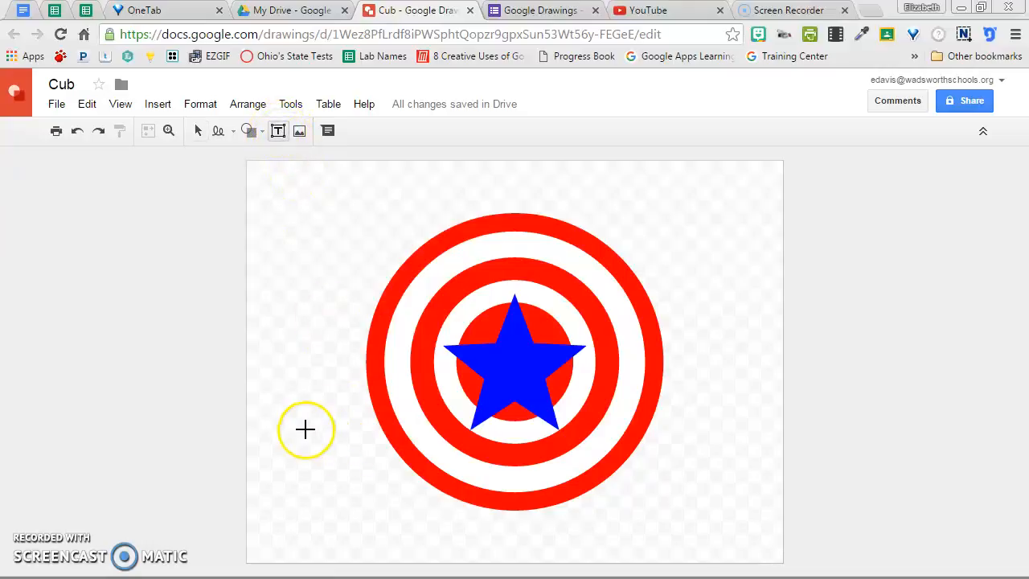
left_click_drag(288, 177, 734, 279)
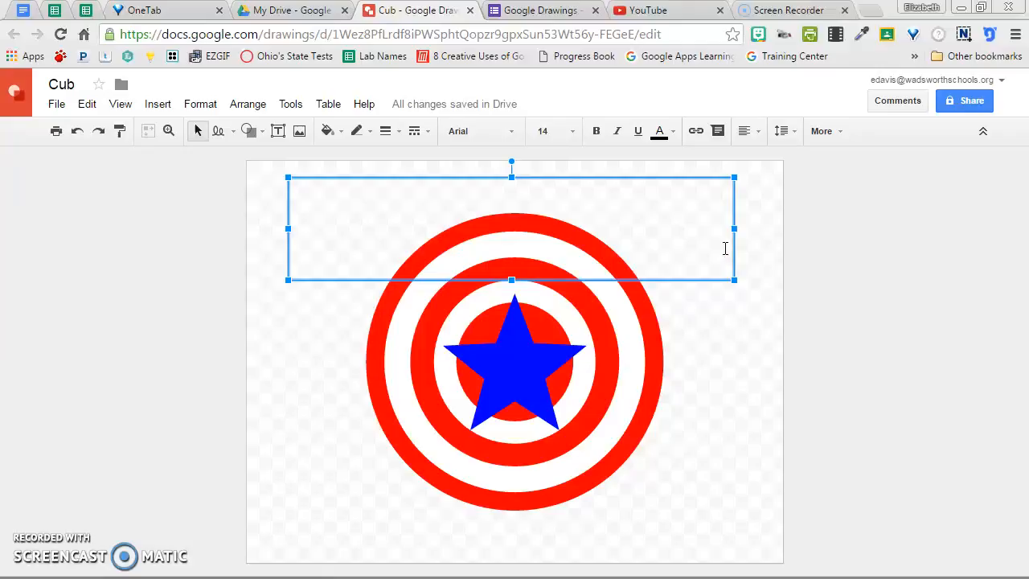
type("Captain America")
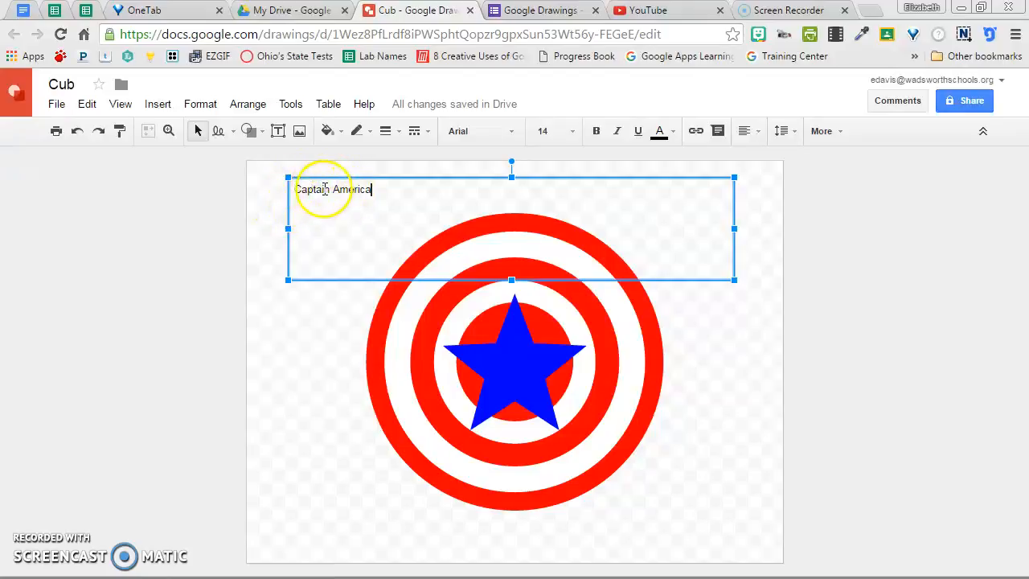
Format the "Captain America" text in the Bangers font at size 60.
left_click(513, 133)
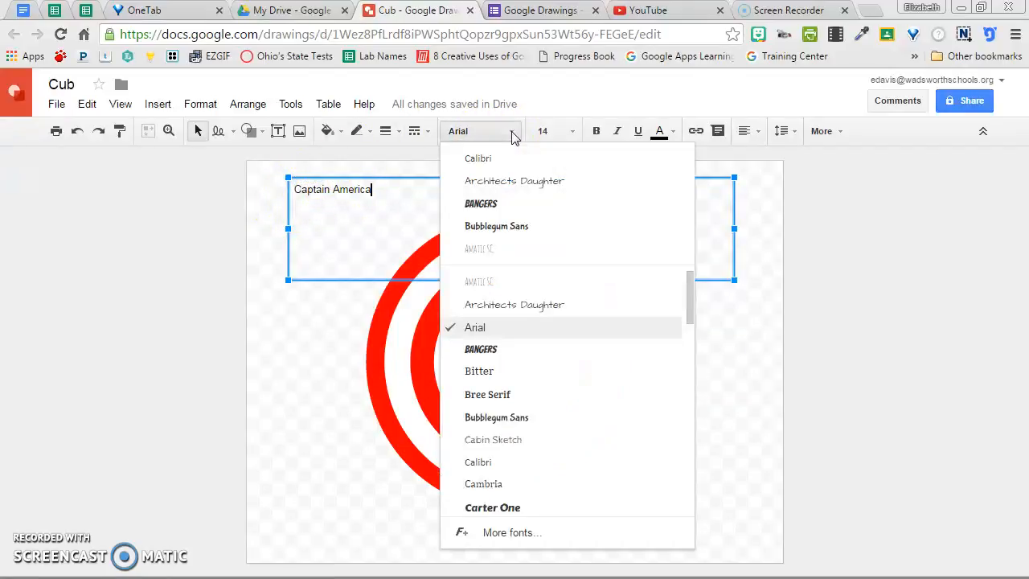
left_click(487, 204)
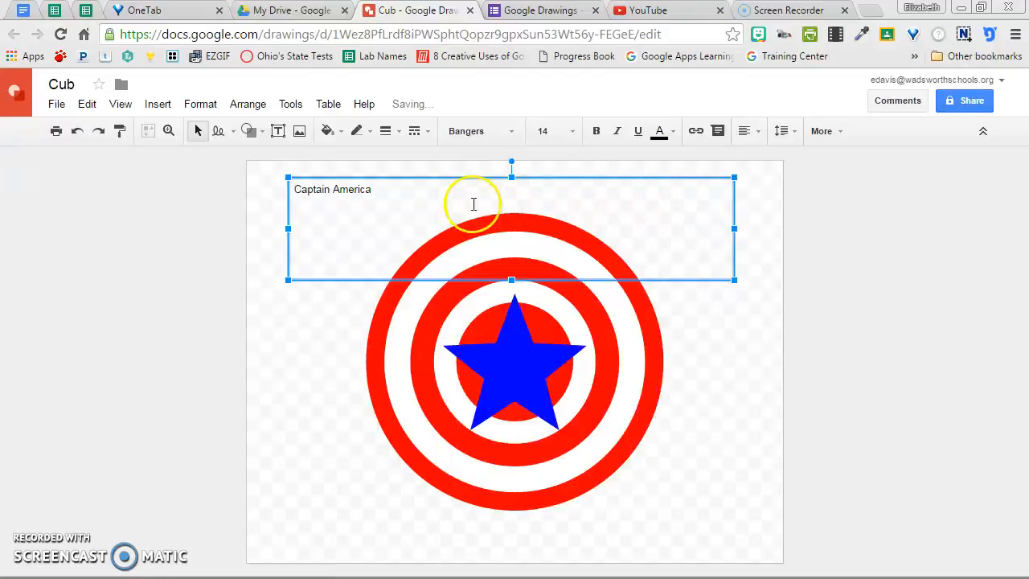
left_click_drag(376, 193, 268, 193)
left_click(520, 133)
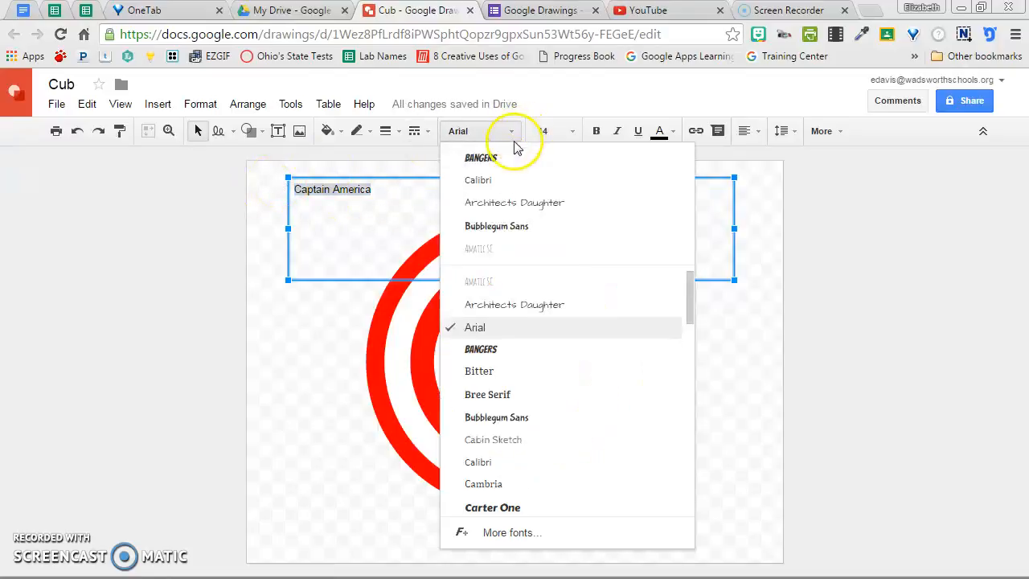
left_click(498, 158)
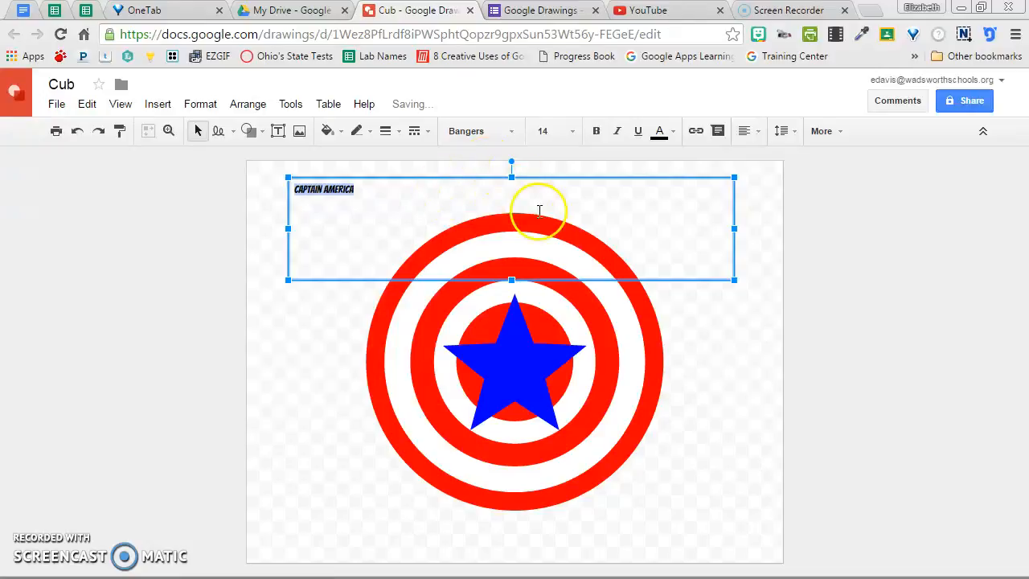
left_click(574, 133)
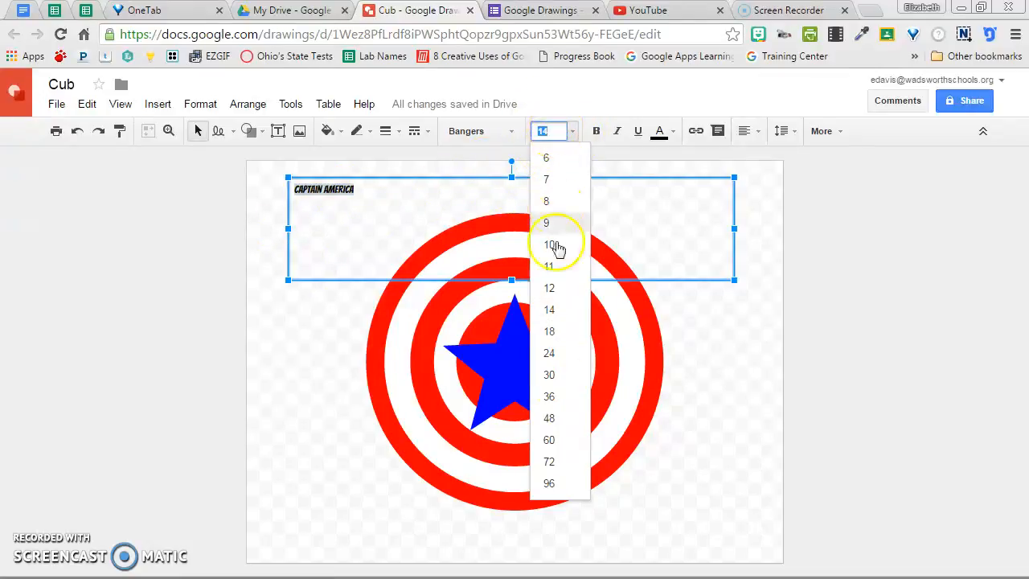
left_click(568, 442)
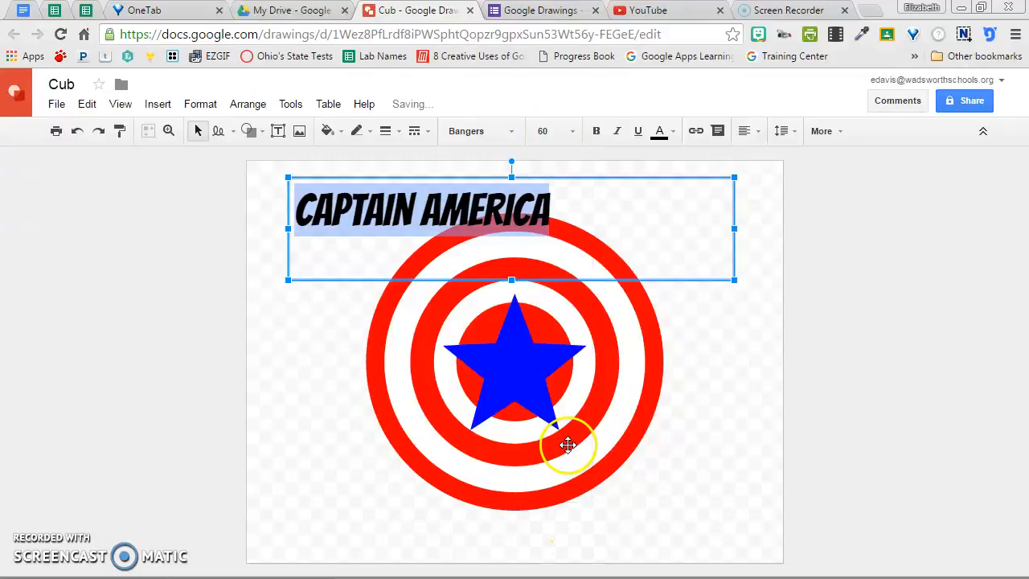
Color the "Captain America" text blue and center it horizontally in its text box.
left_click(668, 132)
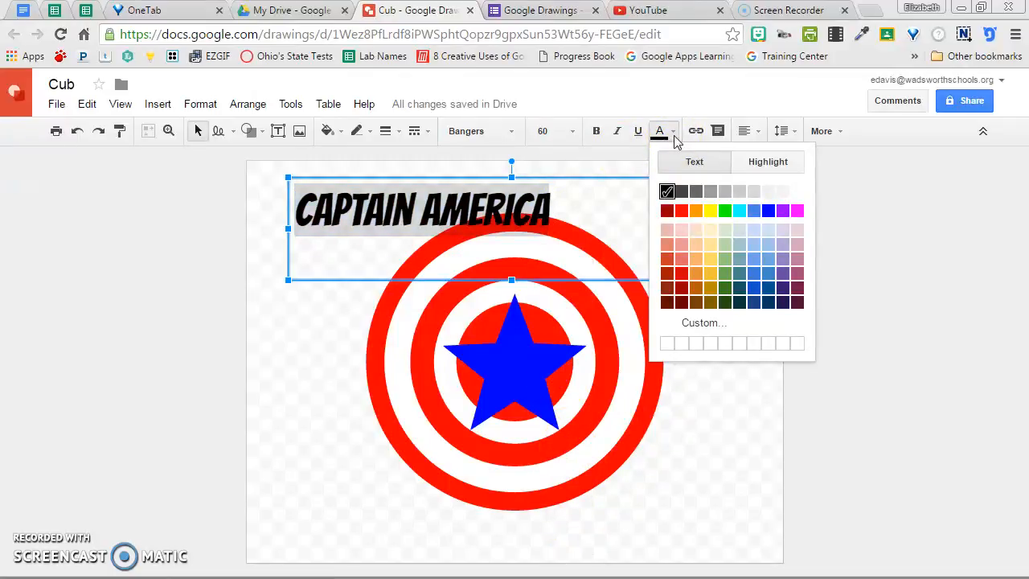
left_click(768, 210)
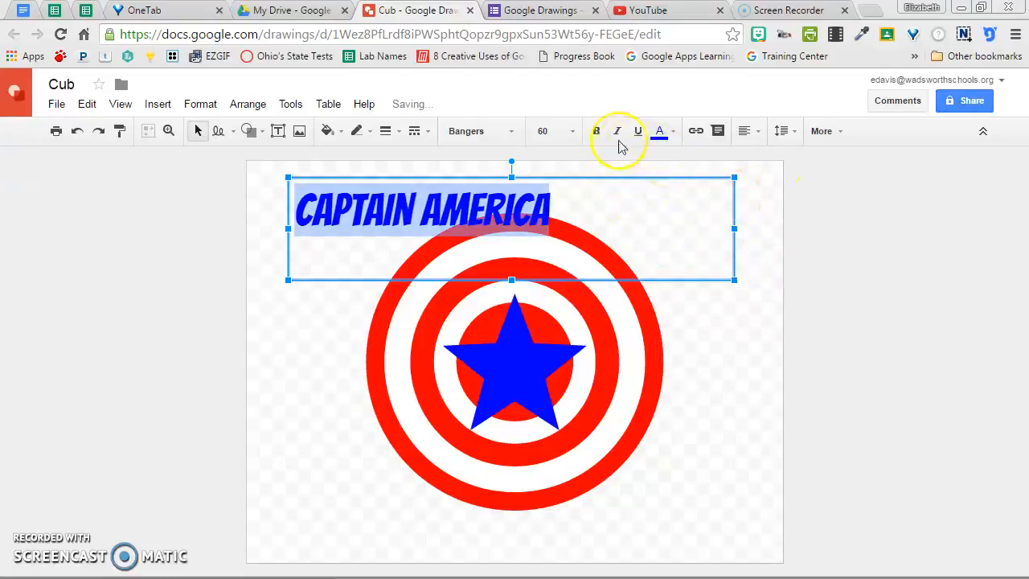
left_click(758, 137)
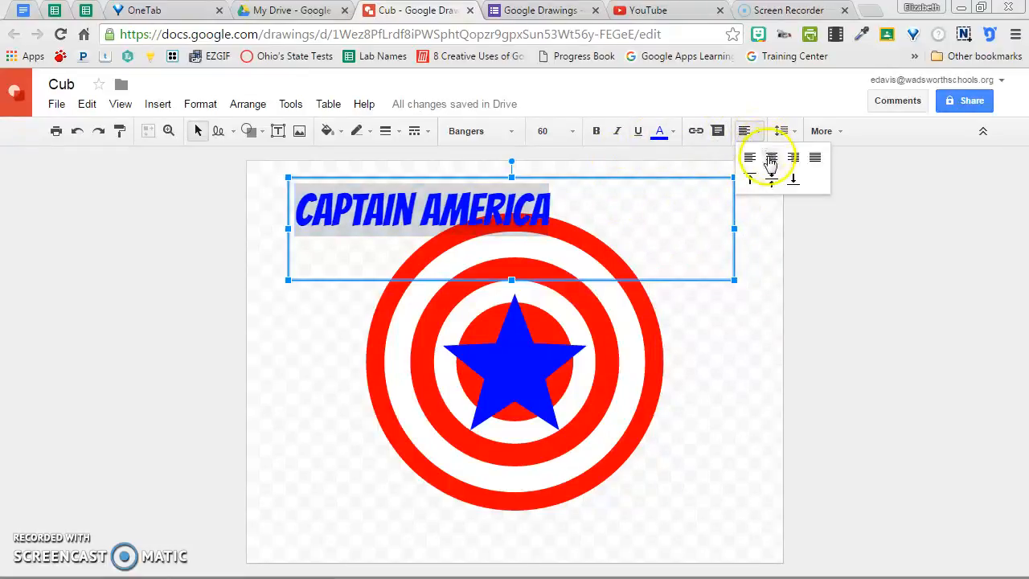
left_click(770, 159)
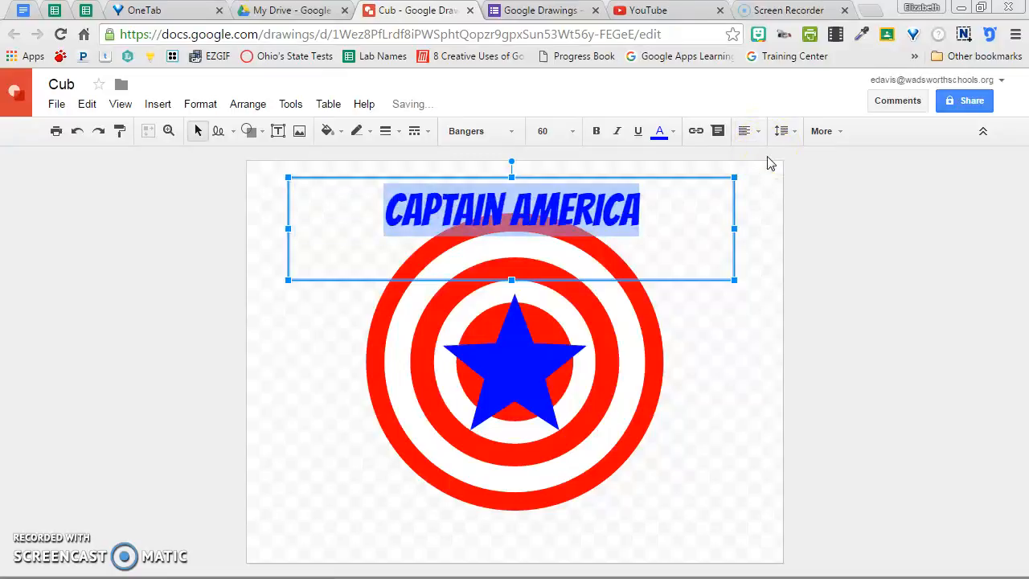
left_click(795, 132)
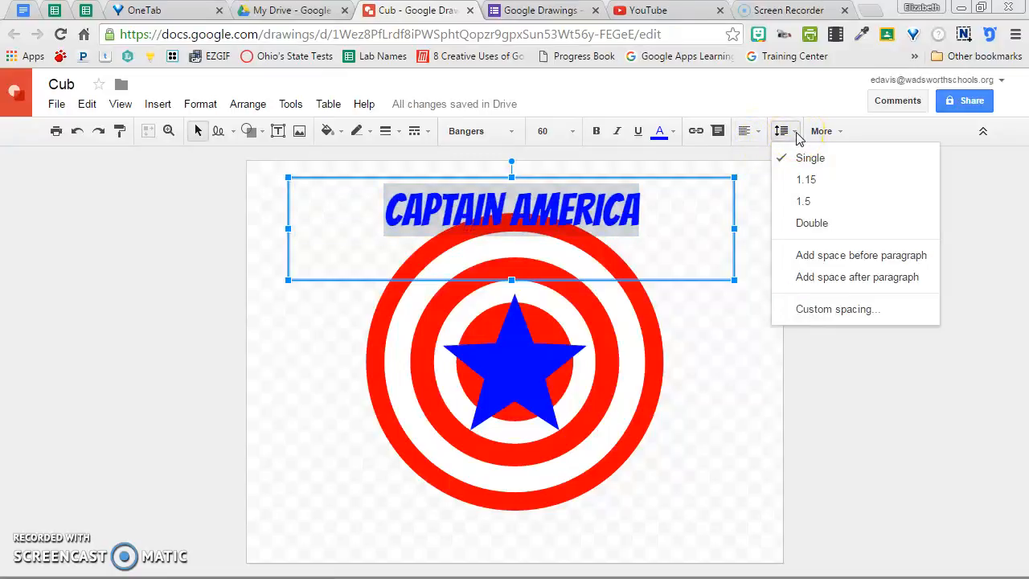
left_click(822, 130)
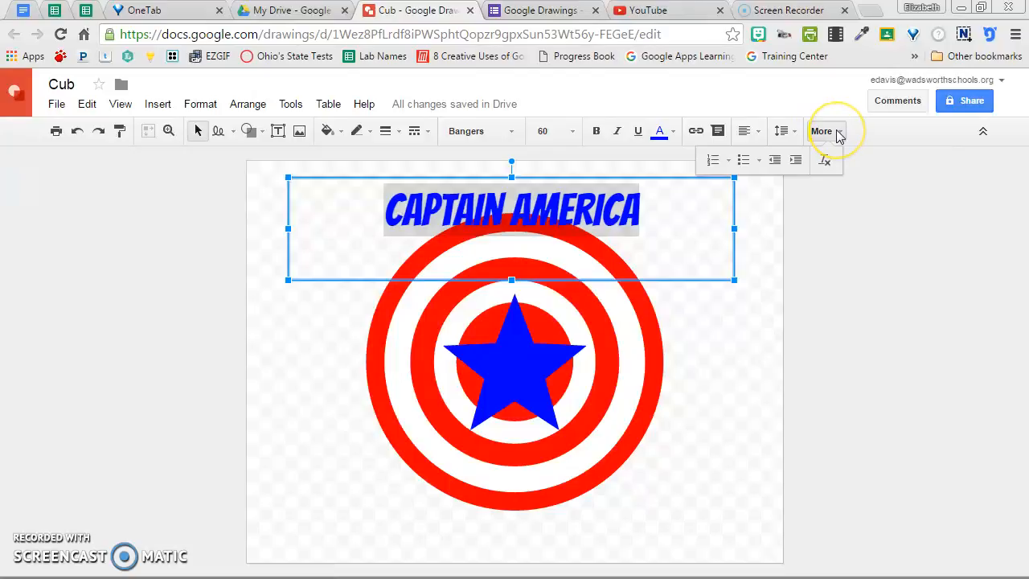
left_click(758, 249)
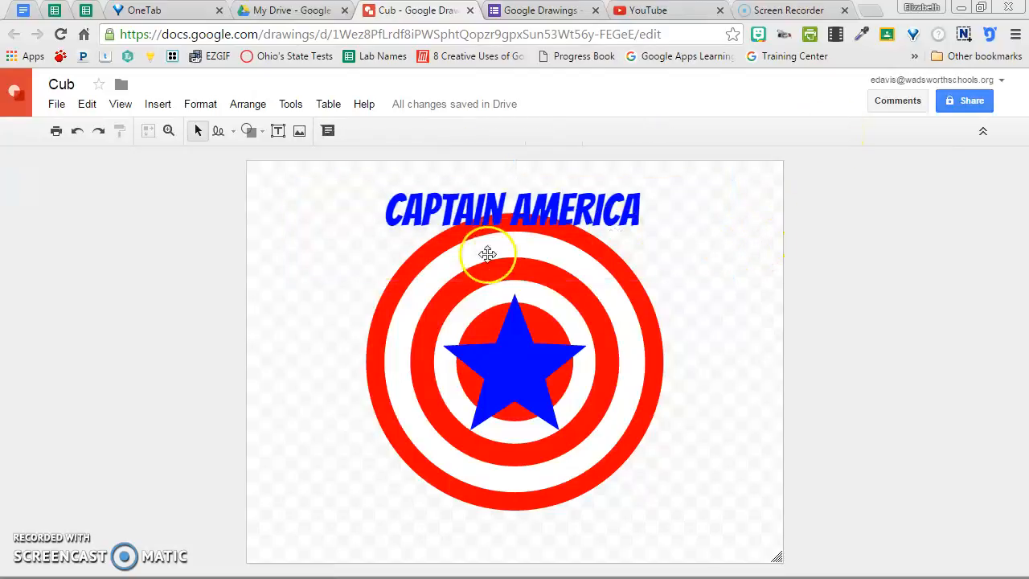
Reposition and resize the "Captain America" text box, and delete it from the drawing.
left_click(504, 215)
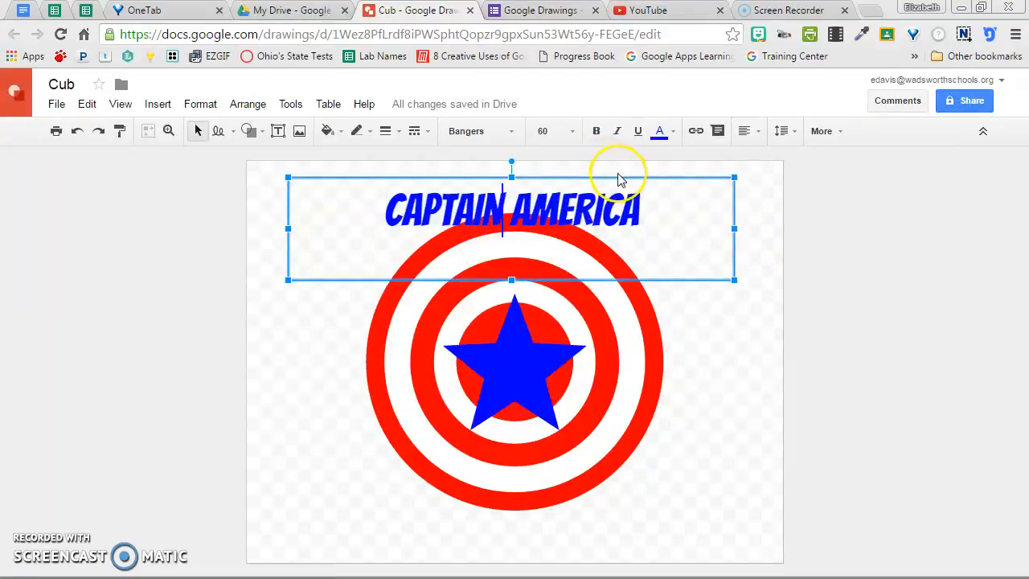
left_click_drag(619, 175, 622, 182)
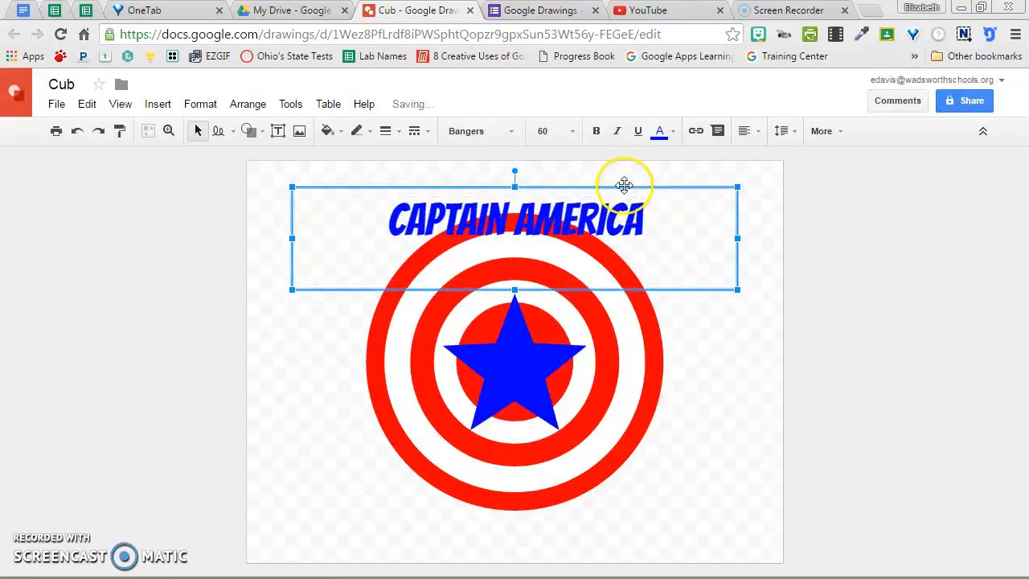
left_click_drag(774, 331, 842, 380)
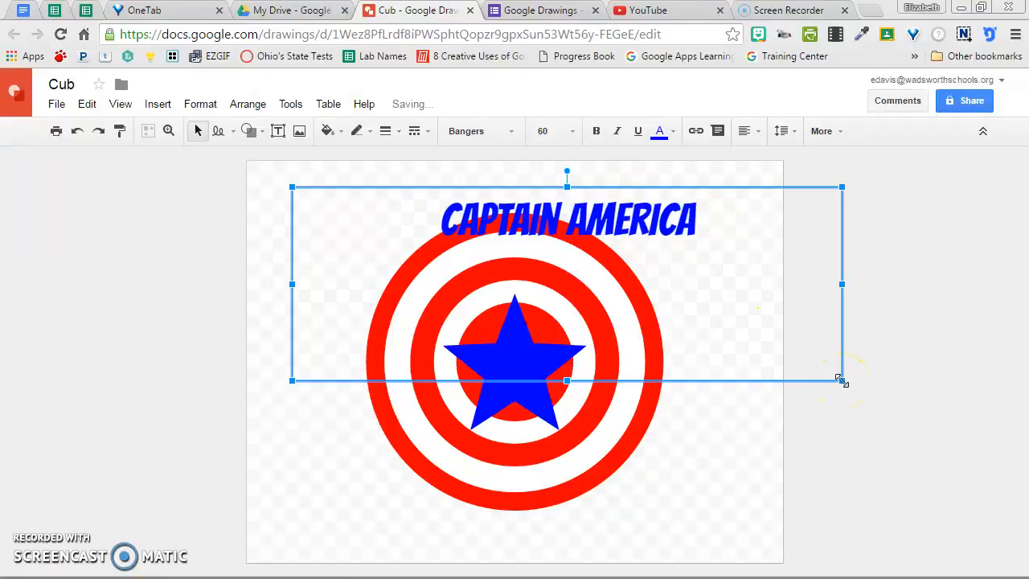
left_click_drag(841, 380, 719, 281)
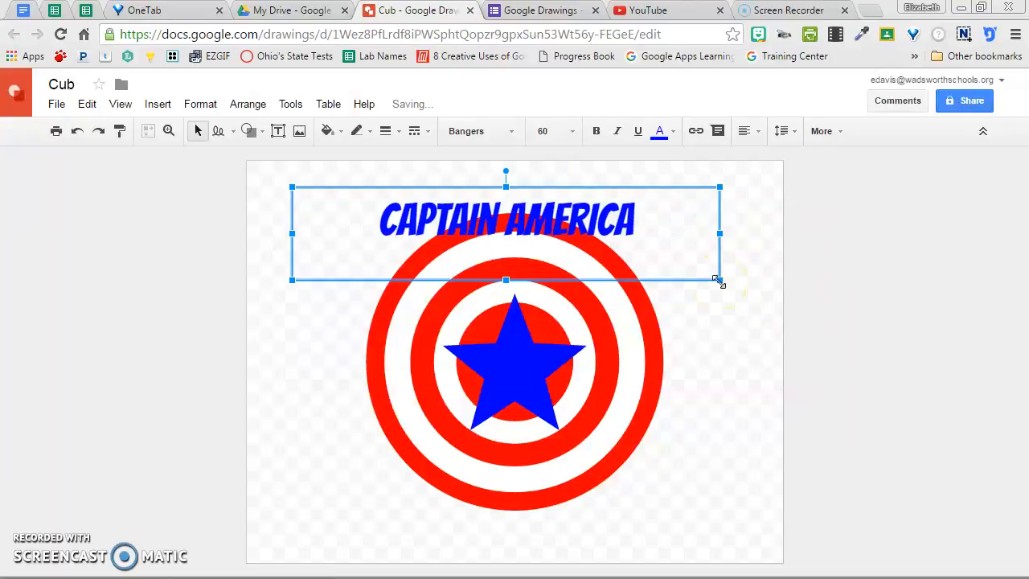
key("Delete")
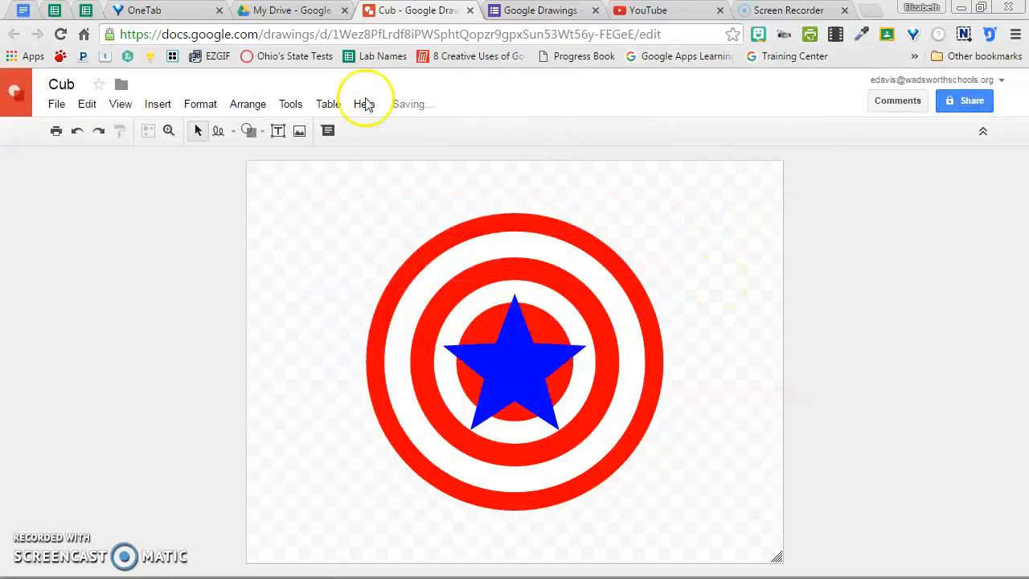
Insert word art reading "Captain America" and move it above the center of the shield, near the canvas's upper edge.
left_click(157, 113)
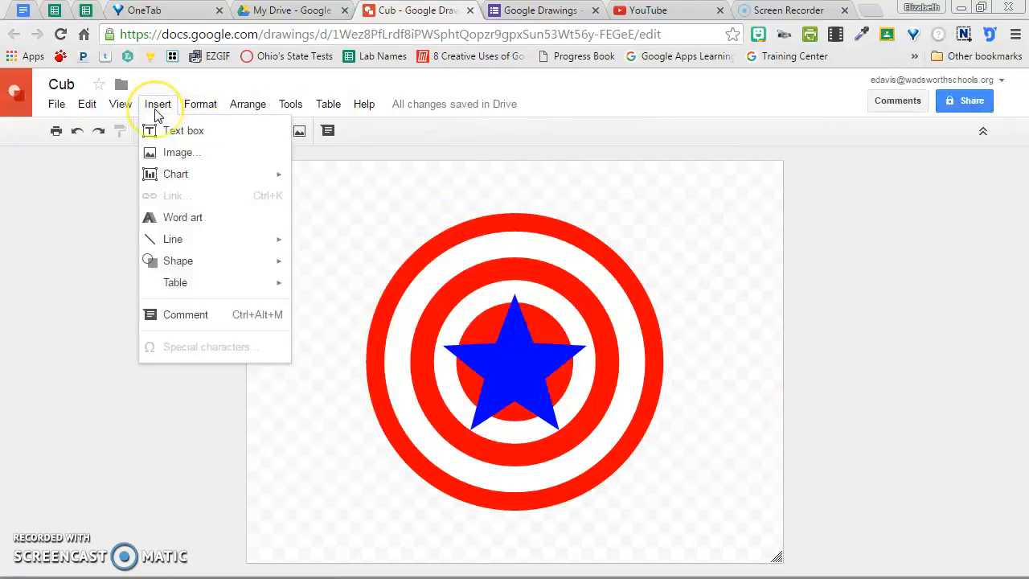
left_click(182, 219)
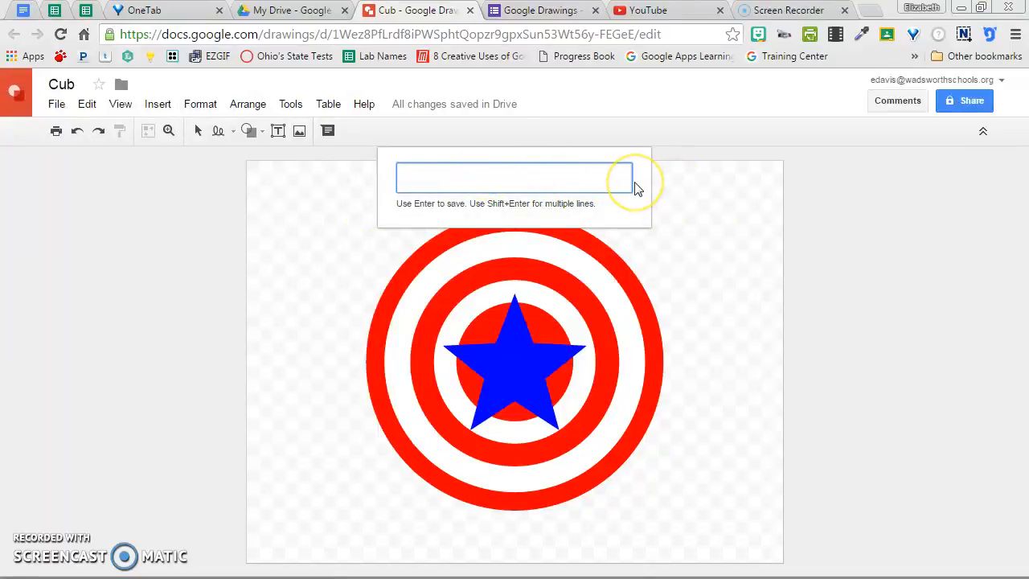
type("Captain America")
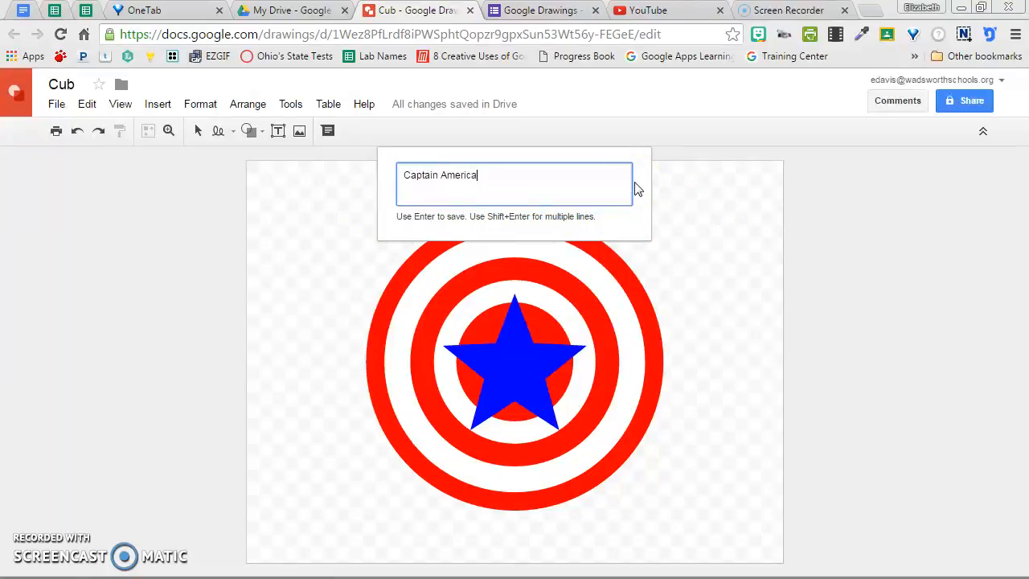
key("Return")
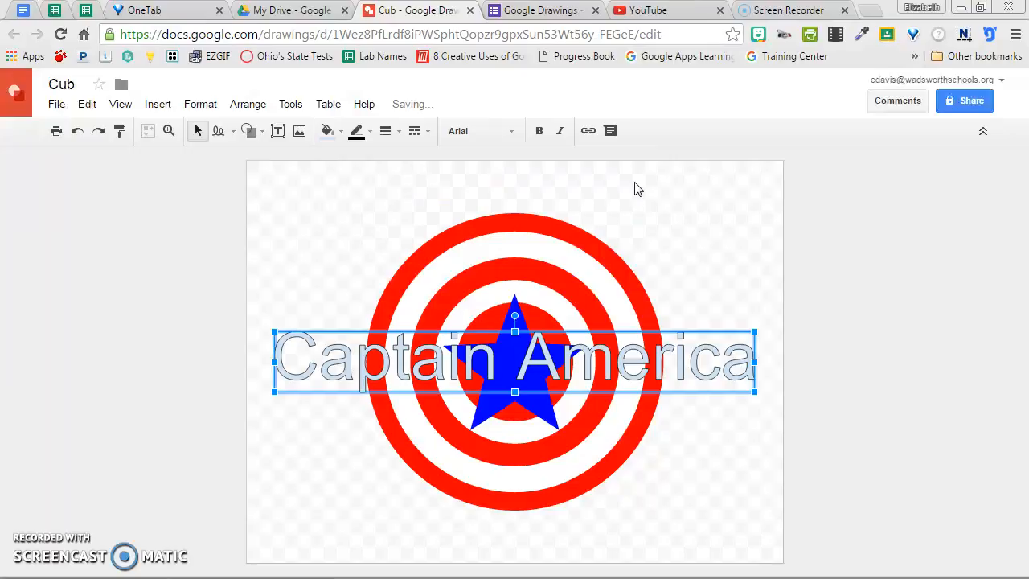
left_click_drag(716, 383, 707, 238)
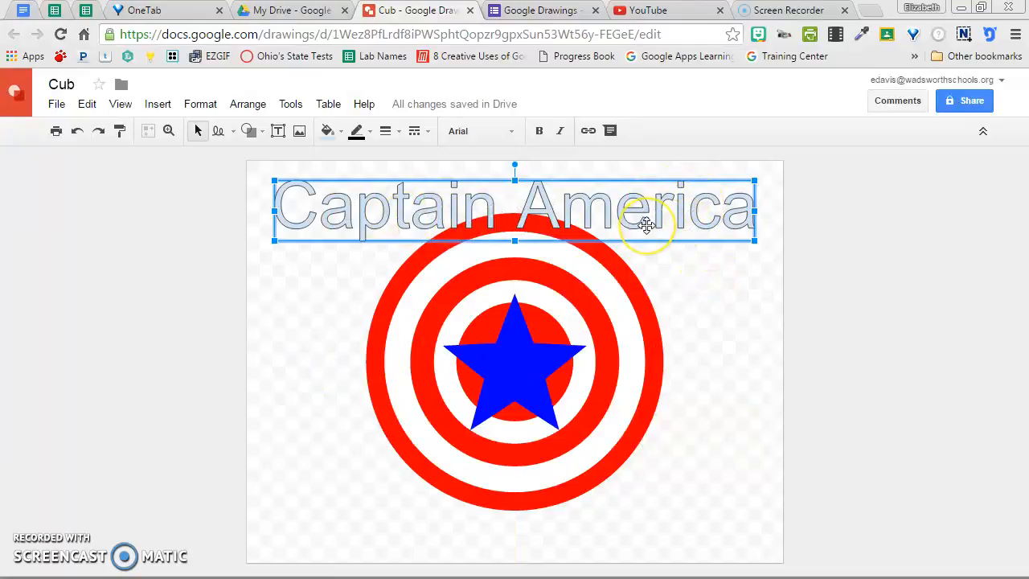
Set the "Captain America" word art's font to Bangers and its fill color to blue.
left_click(502, 131)
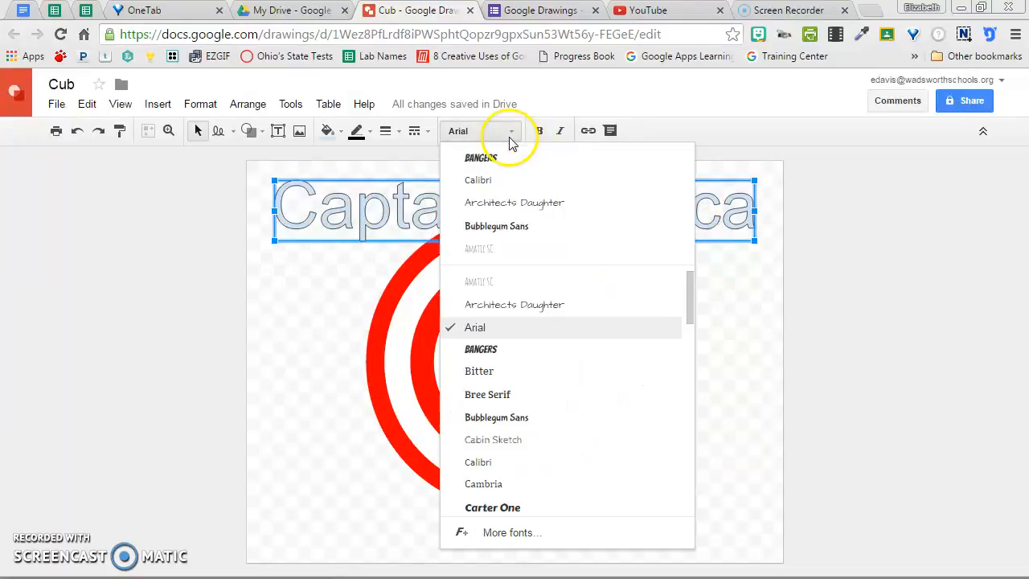
left_click(504, 159)
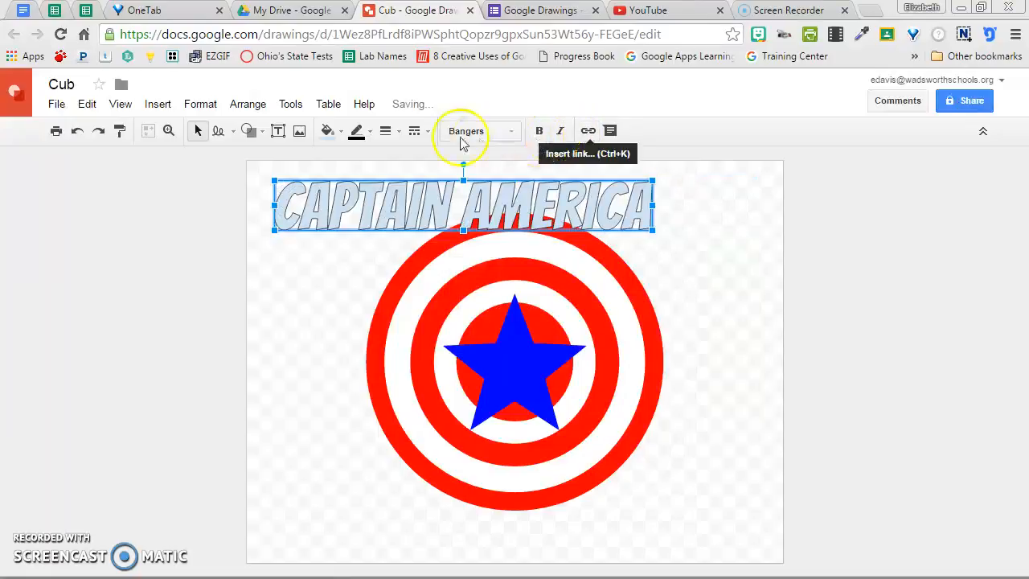
left_click(340, 133)
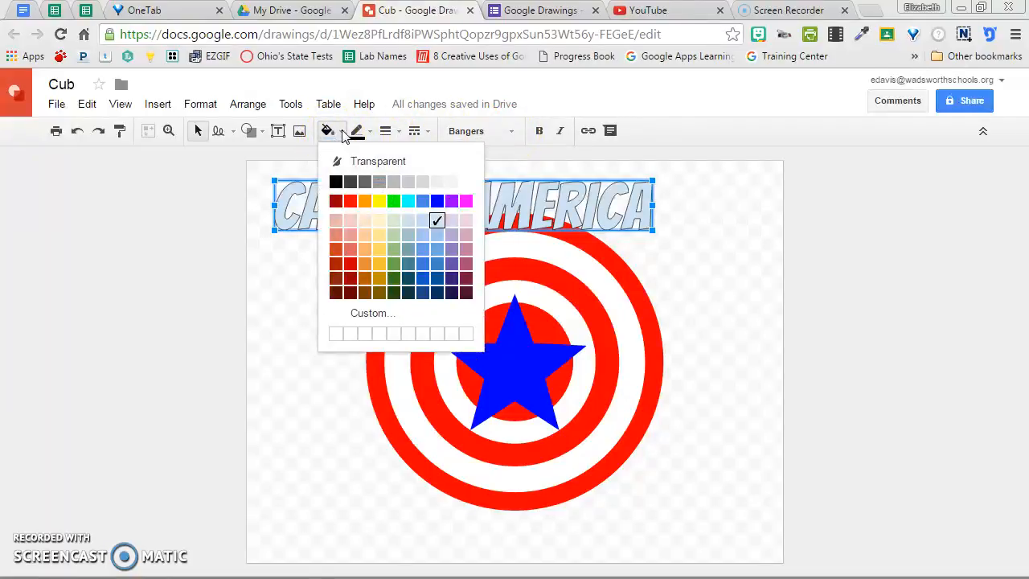
left_click(438, 202)
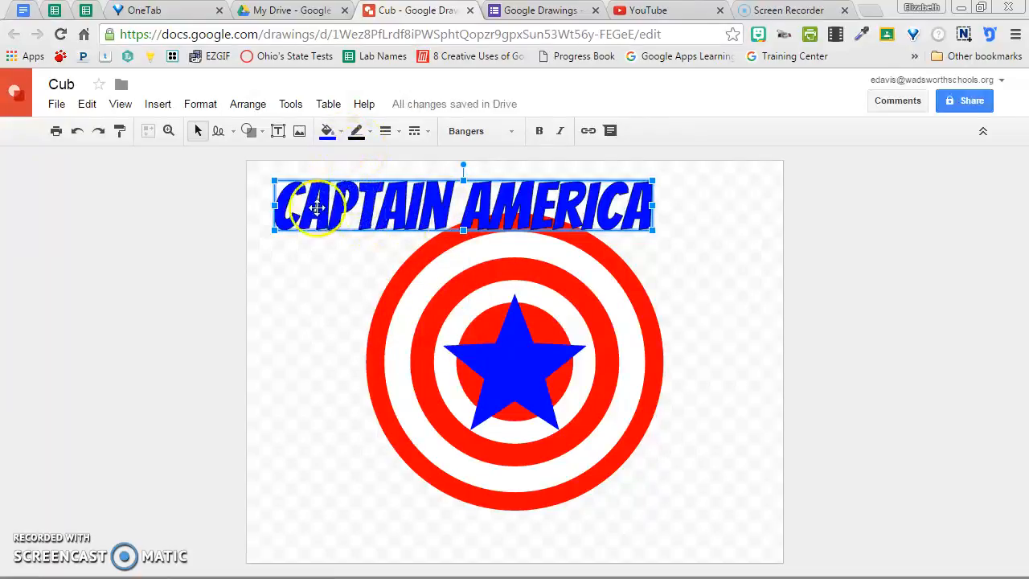
Set the outline thickness of the "Captain America" word art to 4px.
left_click(369, 135)
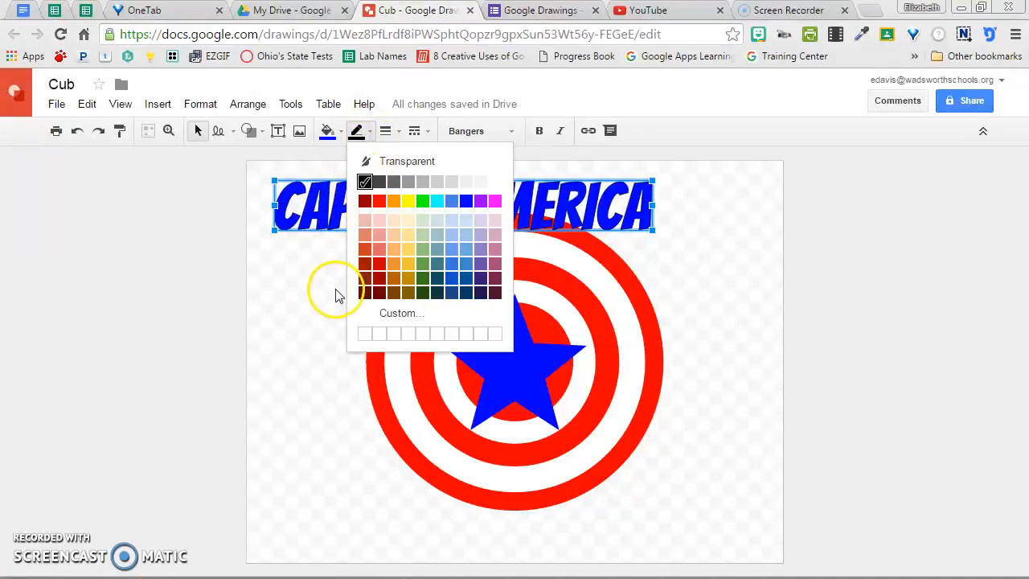
left_click(333, 291)
left_click(355, 215)
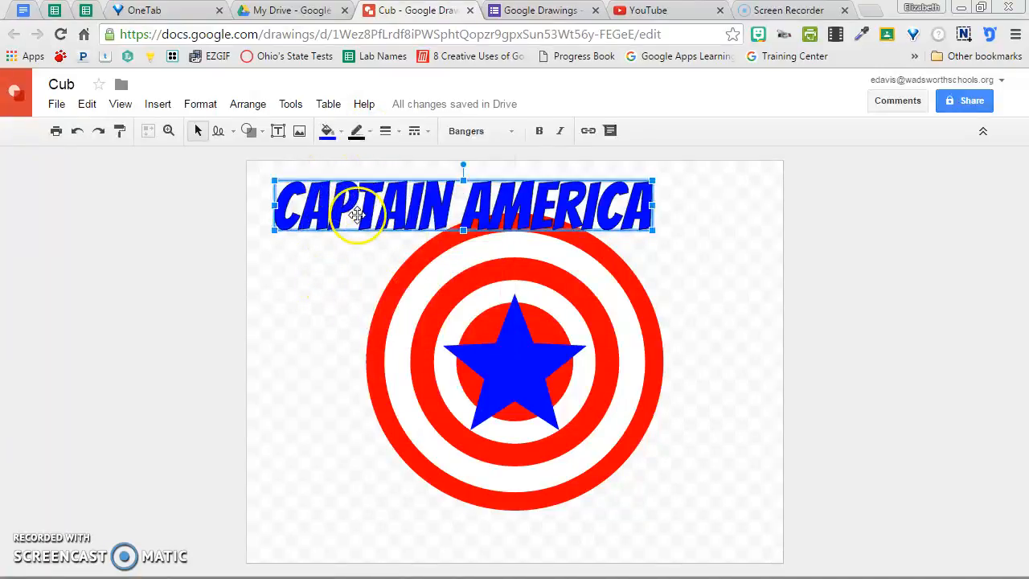
left_click(402, 133)
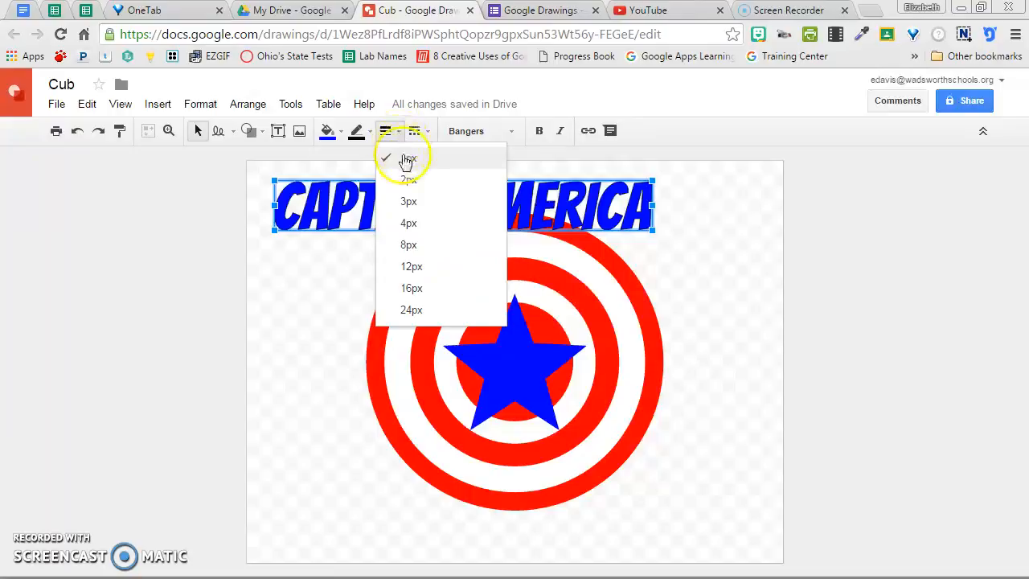
left_click(410, 223)
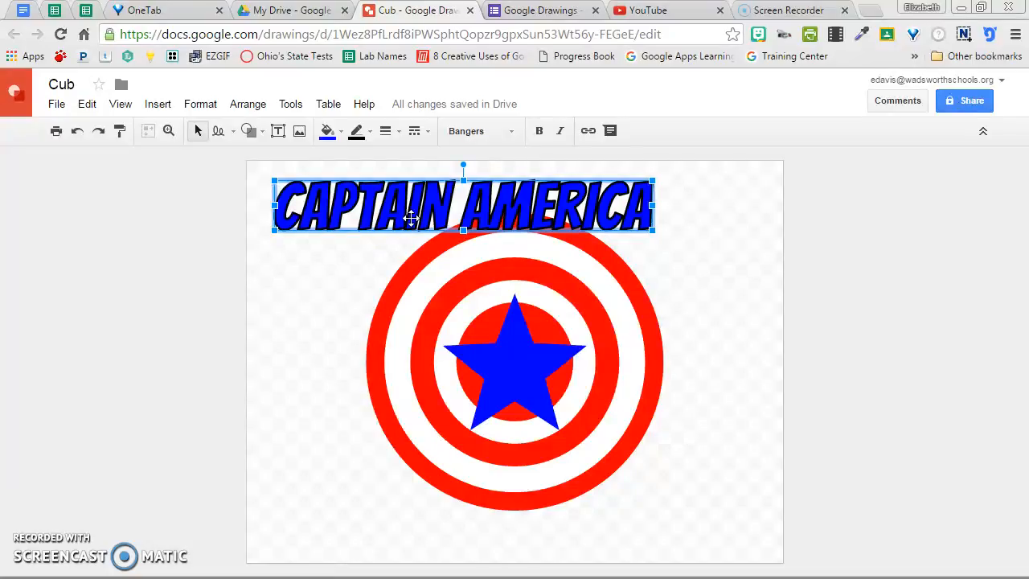
left_click(431, 178)
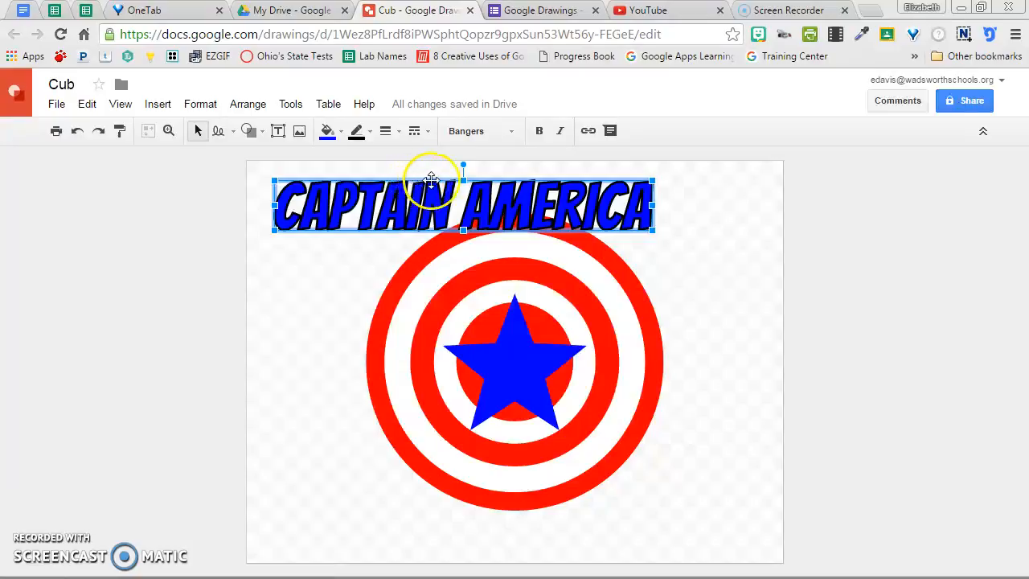
Center the "Captain America" word art horizontally over the shield, keeping it near the canvas's upper edge.
left_click_drag(431, 178, 482, 183)
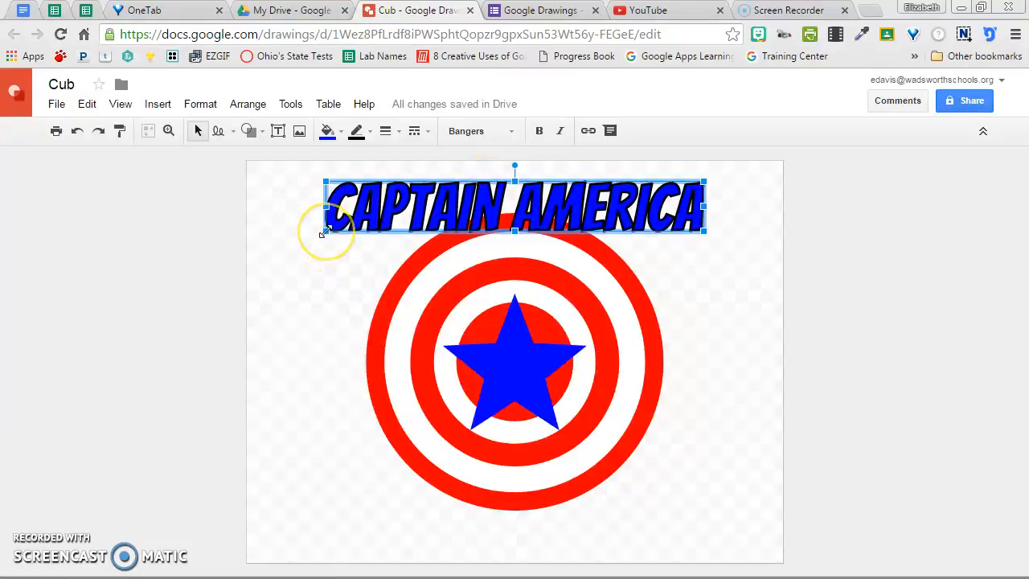
left_click_drag(324, 232, 304, 297)
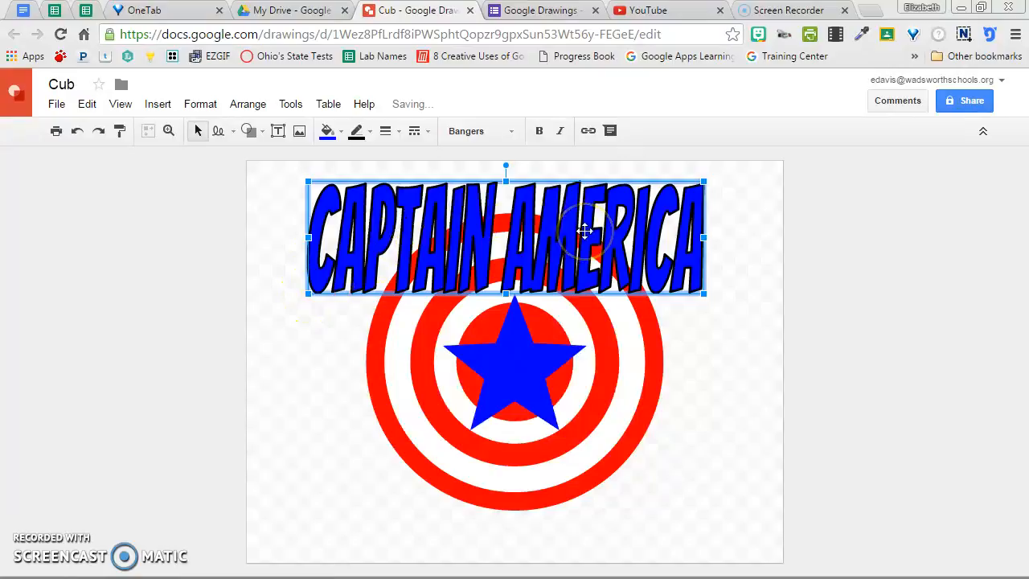
key("ctrl+z")
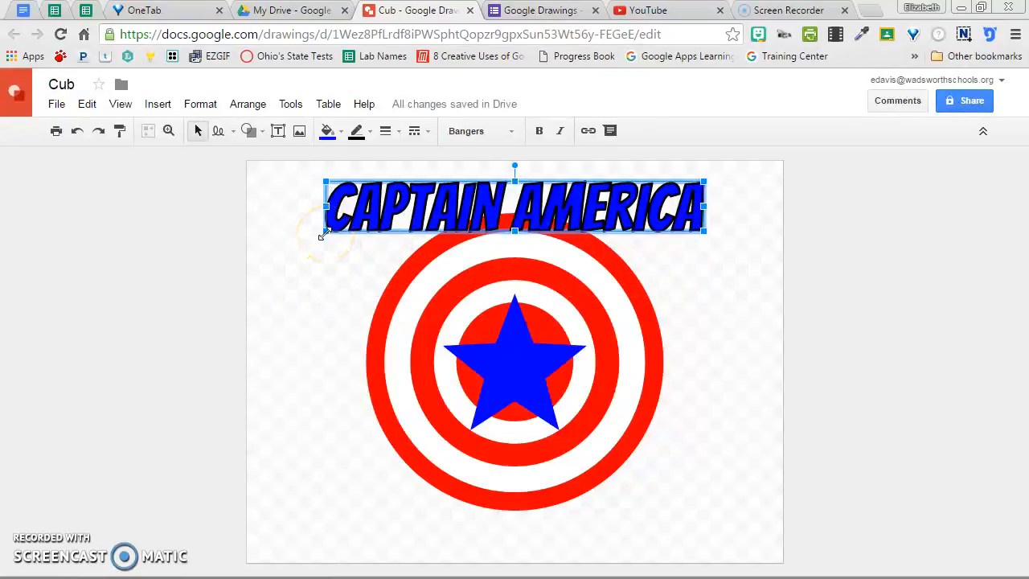
left_click_drag(324, 232, 430, 274)
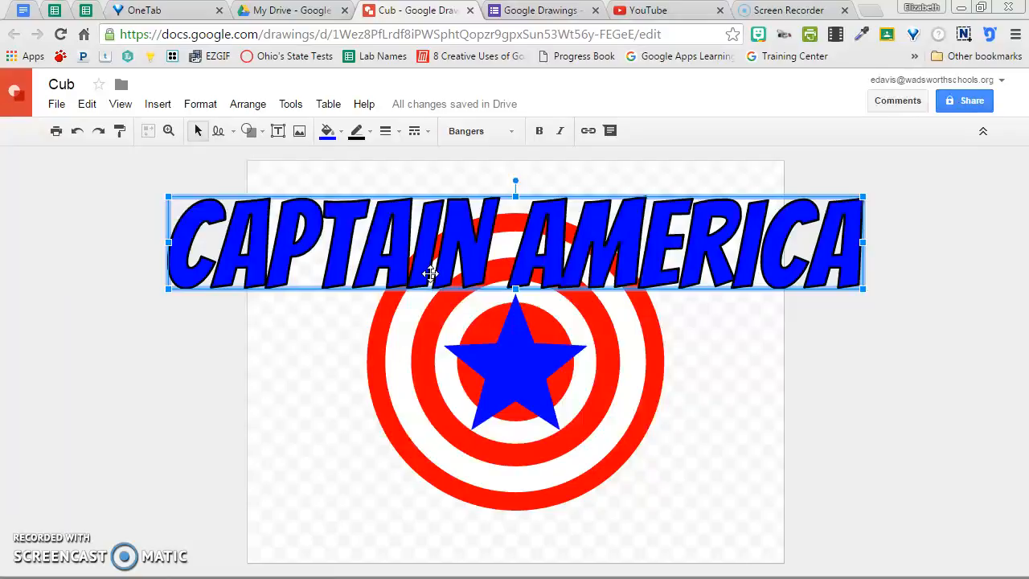
key("ctrl+z")
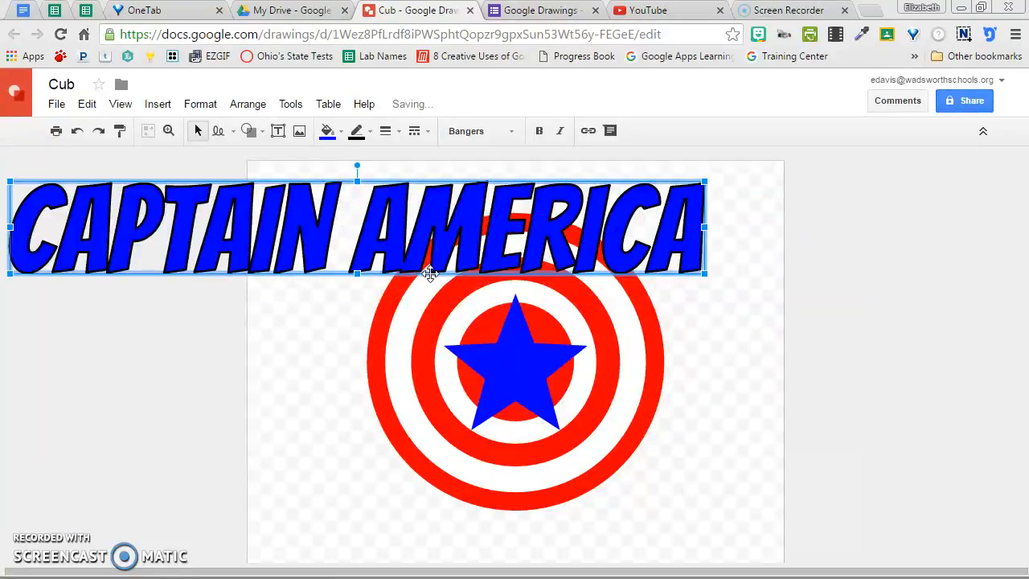
key("ctrl+z")
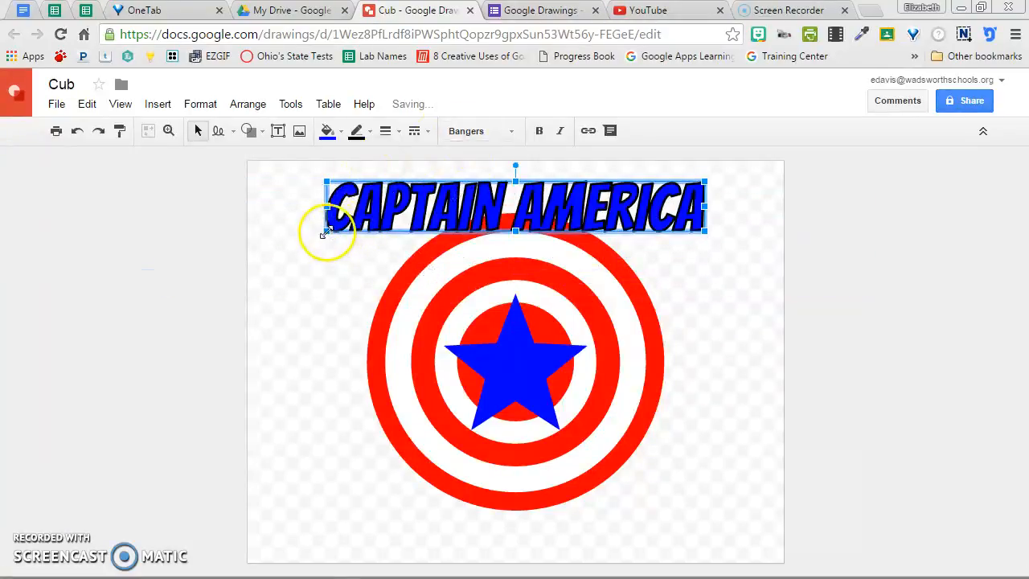
Stretch the "Captain America" word art to about twice its height and slightly wider, and recenter it over the shield.
left_click_drag(325, 233, 297, 279)
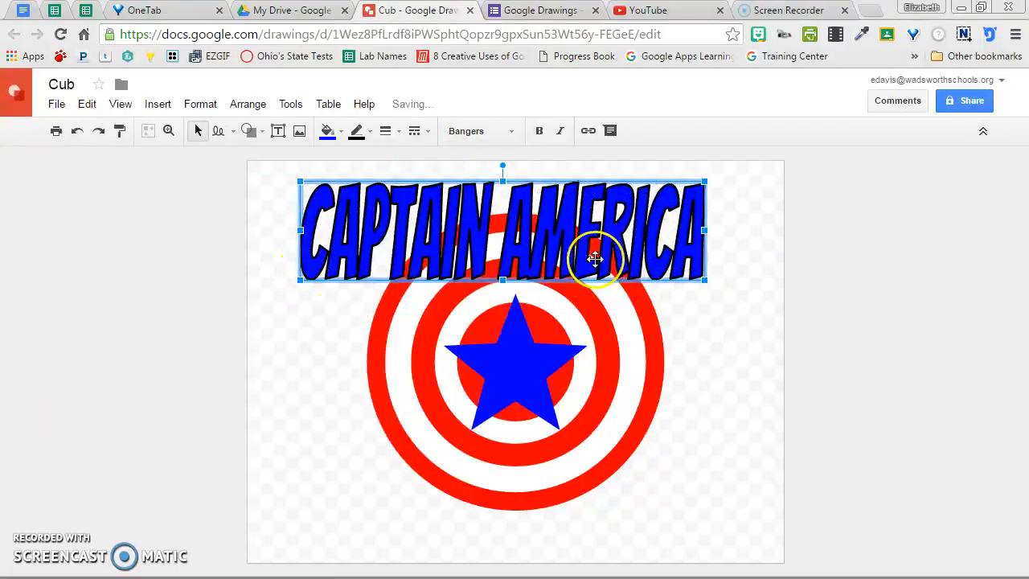
left_click_drag(543, 255, 559, 252)
left_click(687, 515)
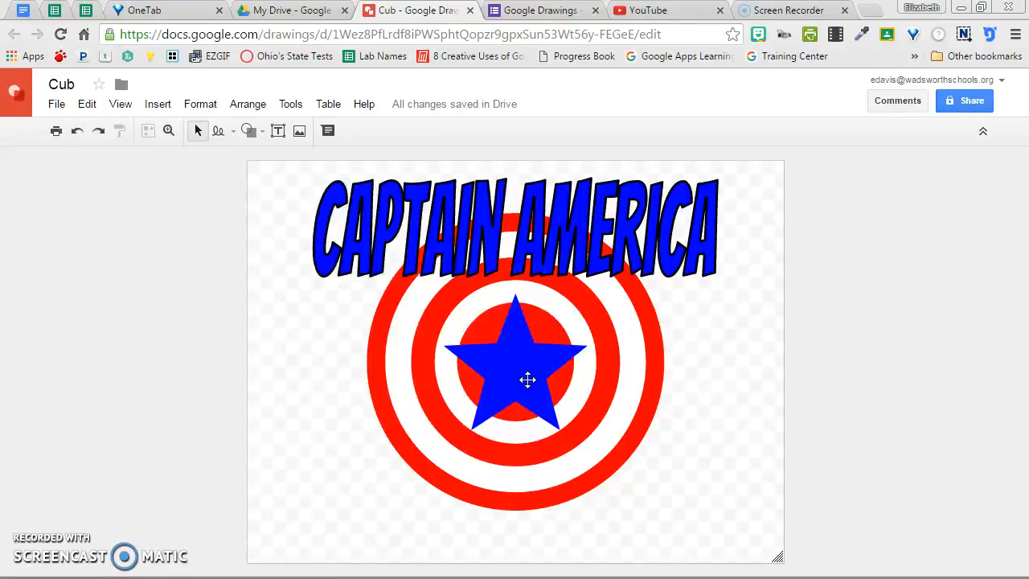
Rotate the "Captain America" word art slightly counterclockwise and nudge it down and left over the shield's upper part.
left_click(547, 246)
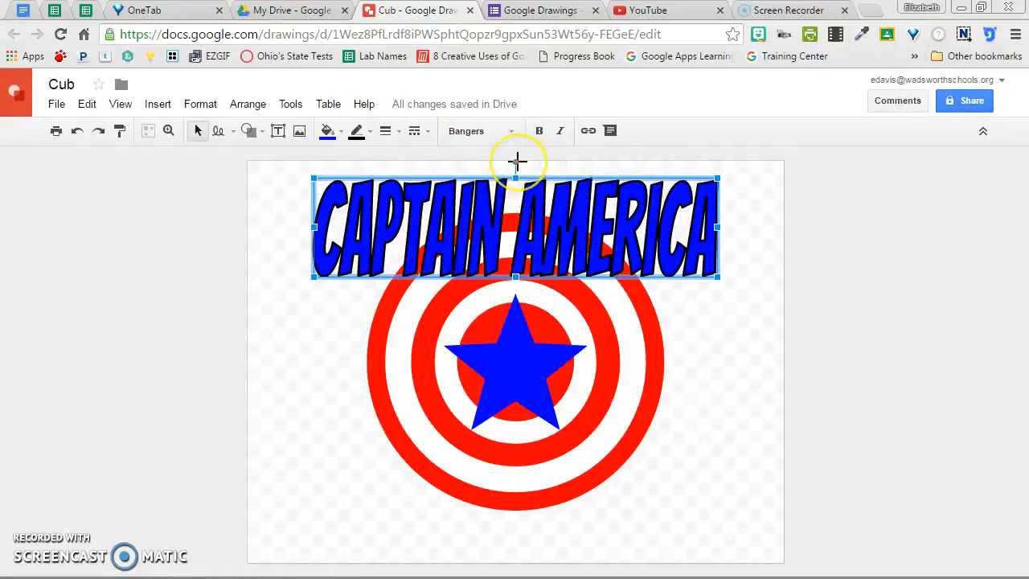
left_click_drag(516, 162, 504, 165)
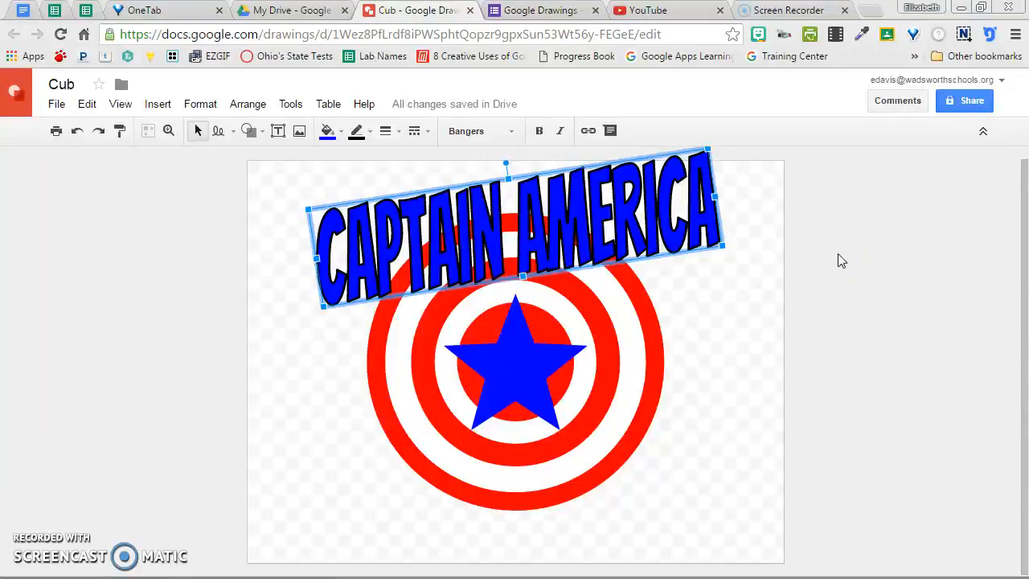
key("Down")
key("Down")
key("Down")
key("Down")
key("Left")
key("Left")
key("Left")
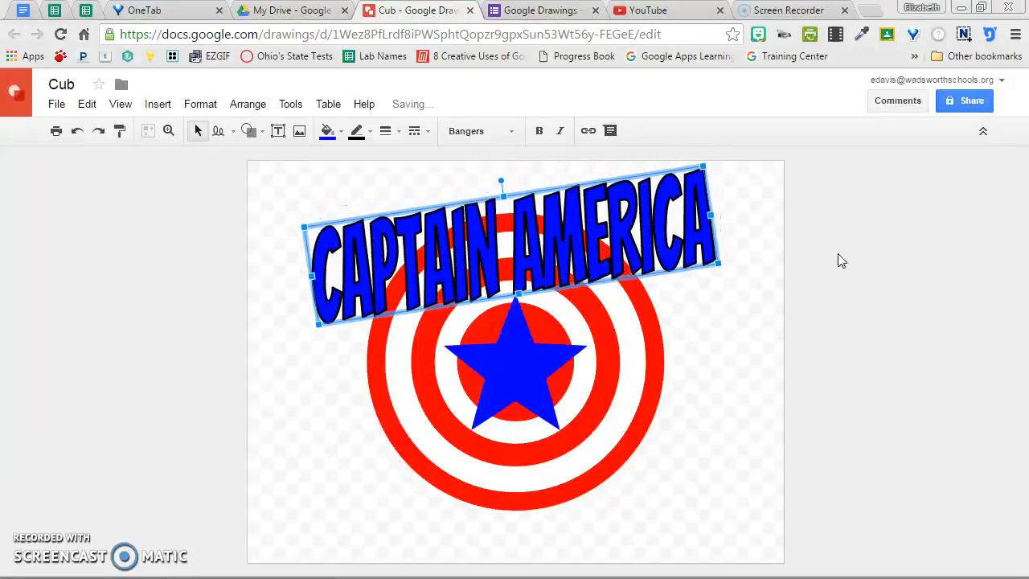
key("Down")
key("Left")
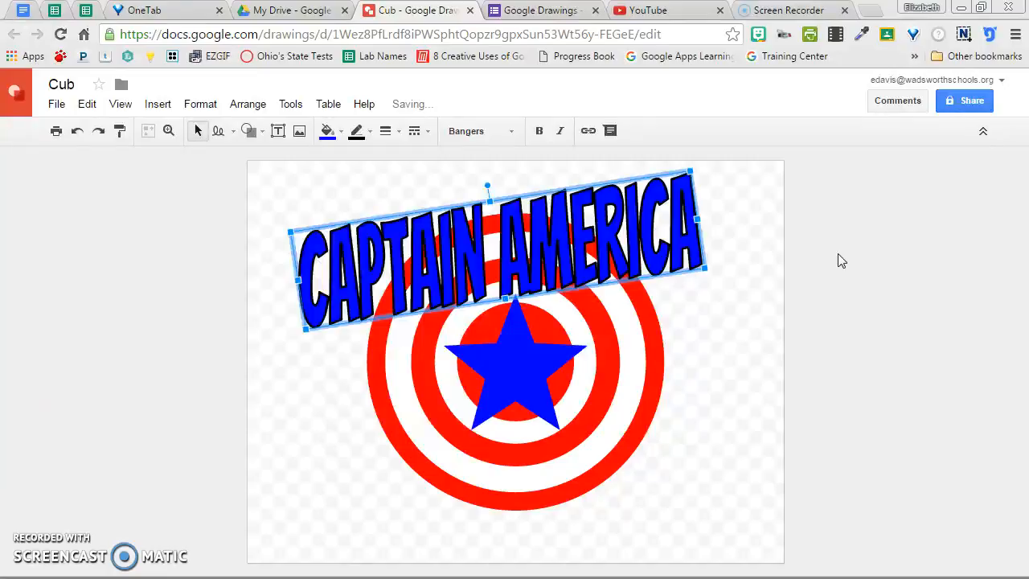
left_click(618, 524)
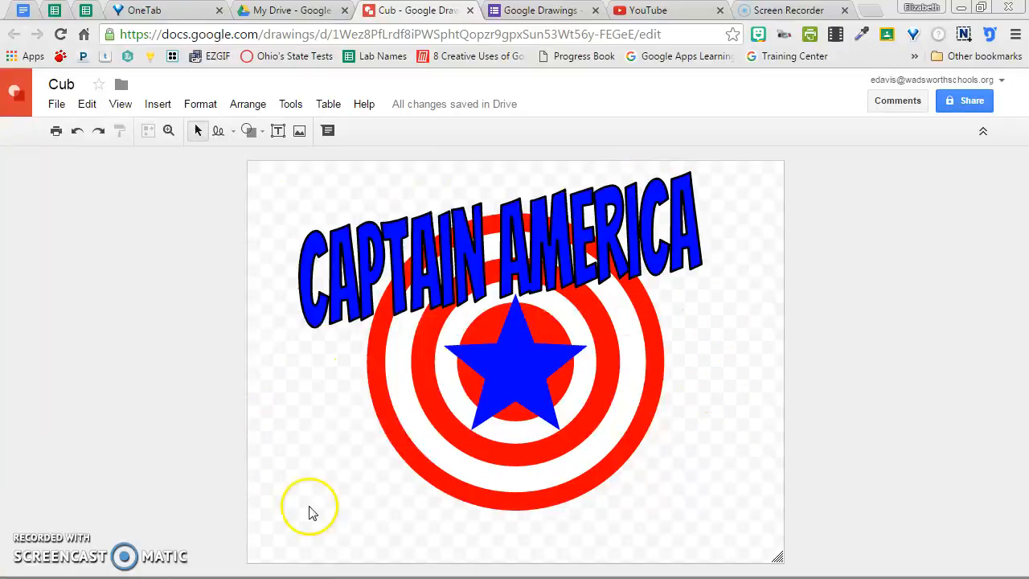
Set the drawing's background color to dark gray.
right_click(731, 372)
left_click(766, 482)
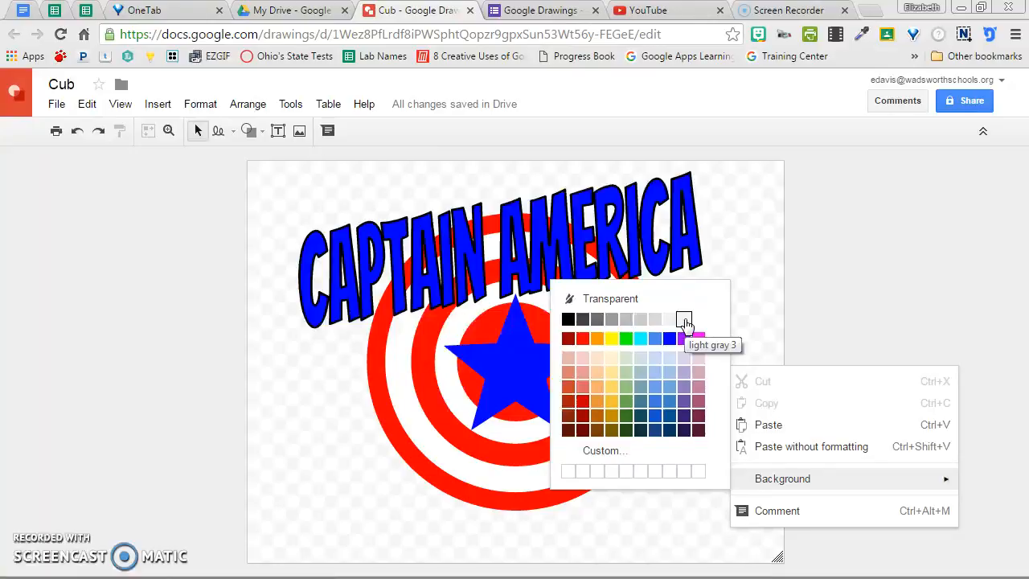
left_click(597, 320)
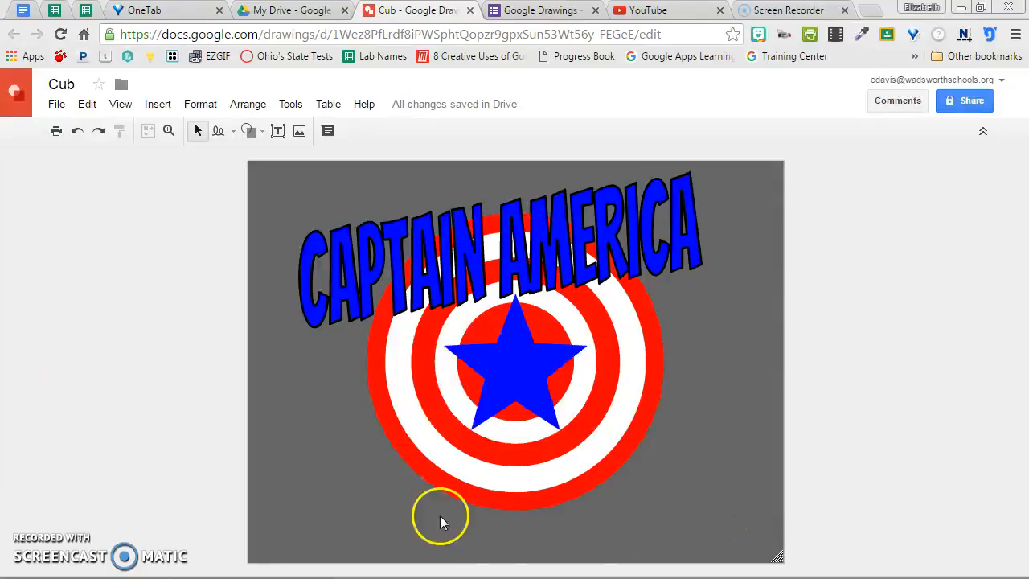
Give the shield's outermost red circle a black outline 4px thick.
left_click(643, 424)
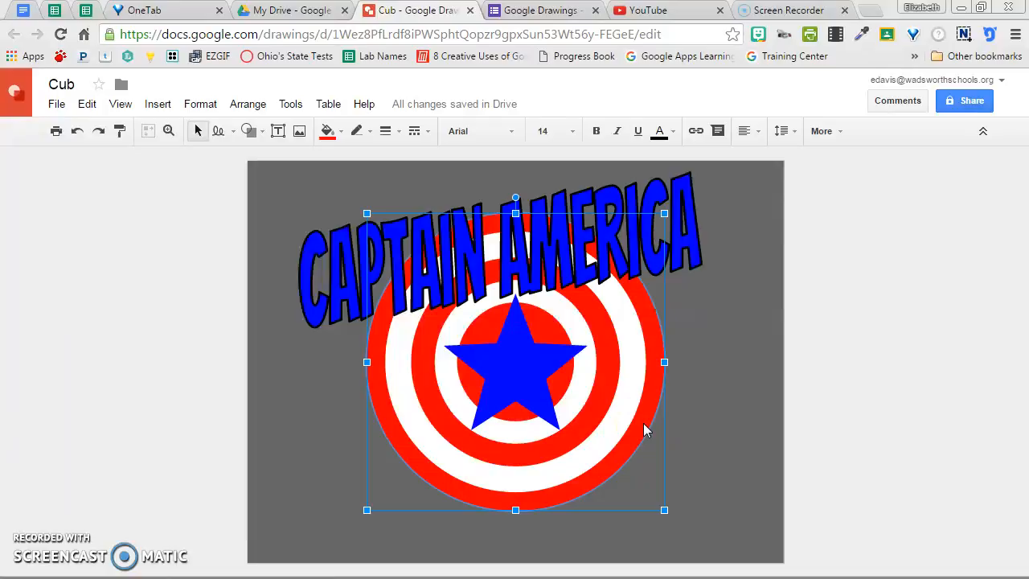
left_click(371, 134)
left_click(363, 177)
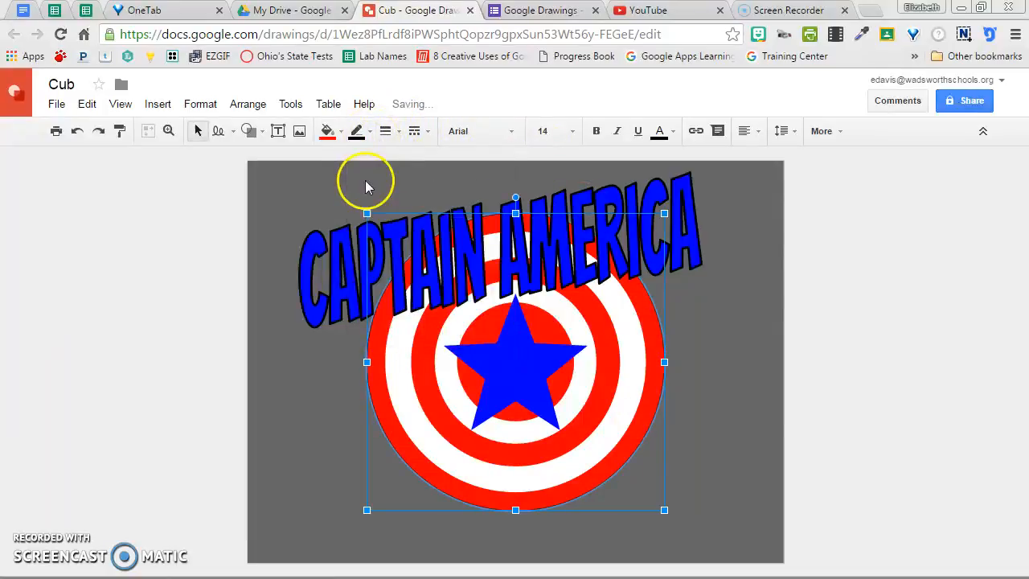
left_click(394, 133)
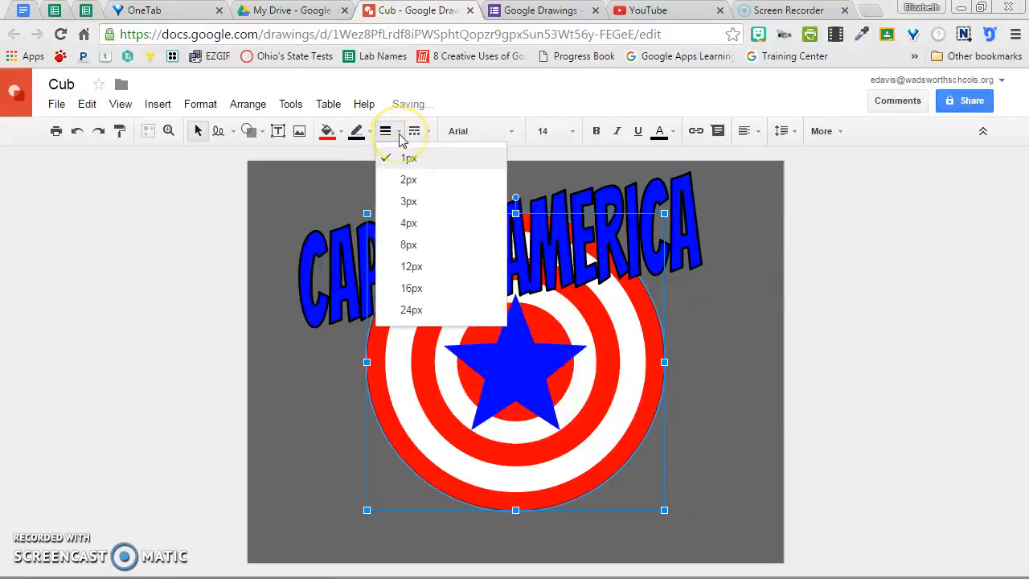
left_click(409, 226)
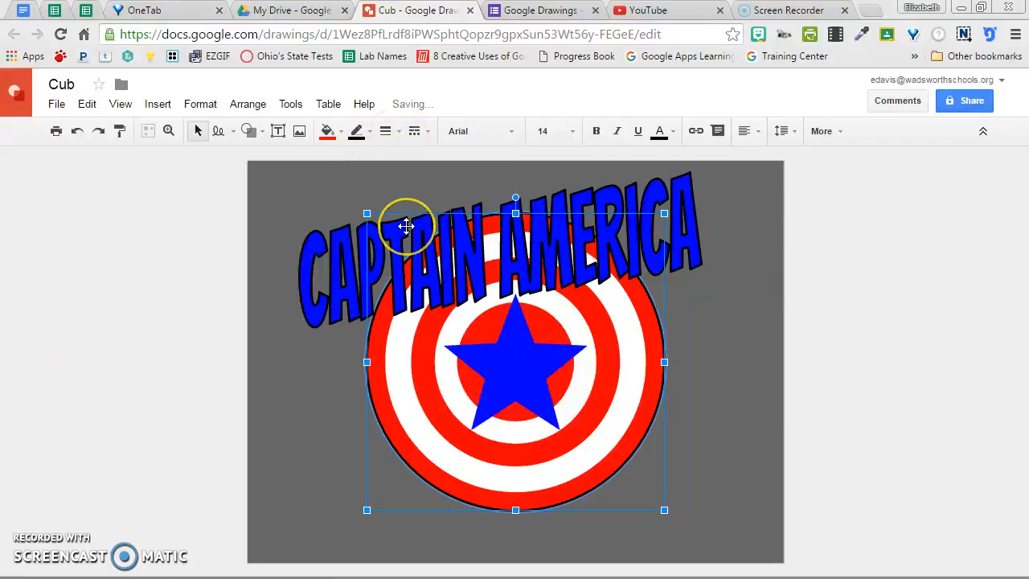
Give the blue star at the shield's center a black outline 4px thick.
left_click(517, 371)
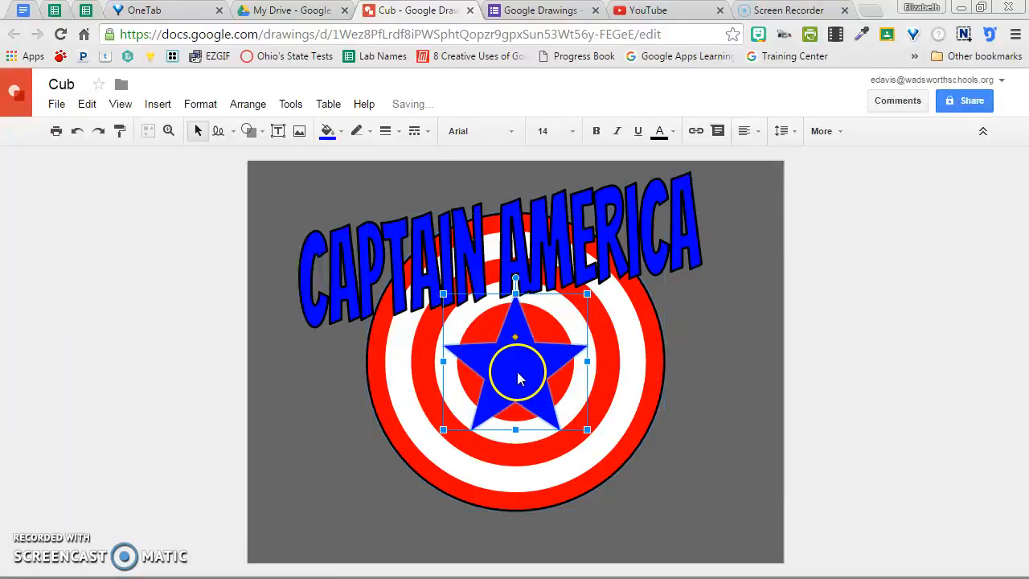
left_click(370, 134)
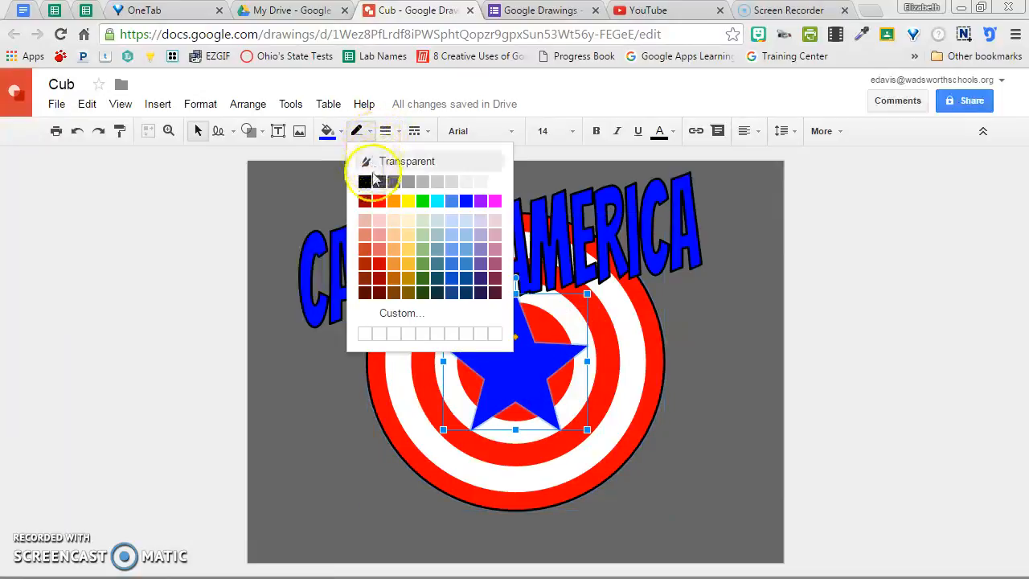
left_click(367, 163)
left_click(392, 138)
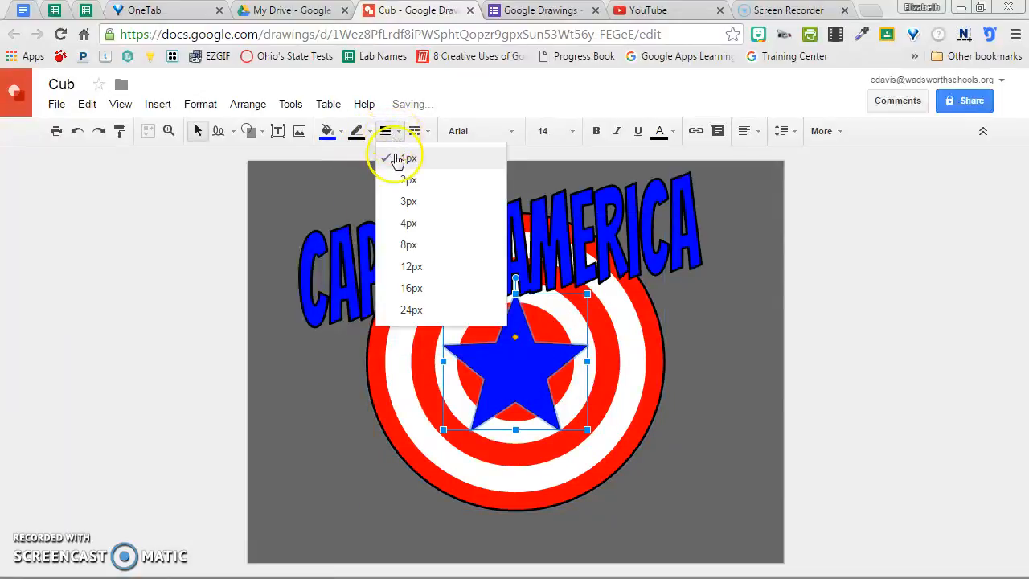
left_click(407, 222)
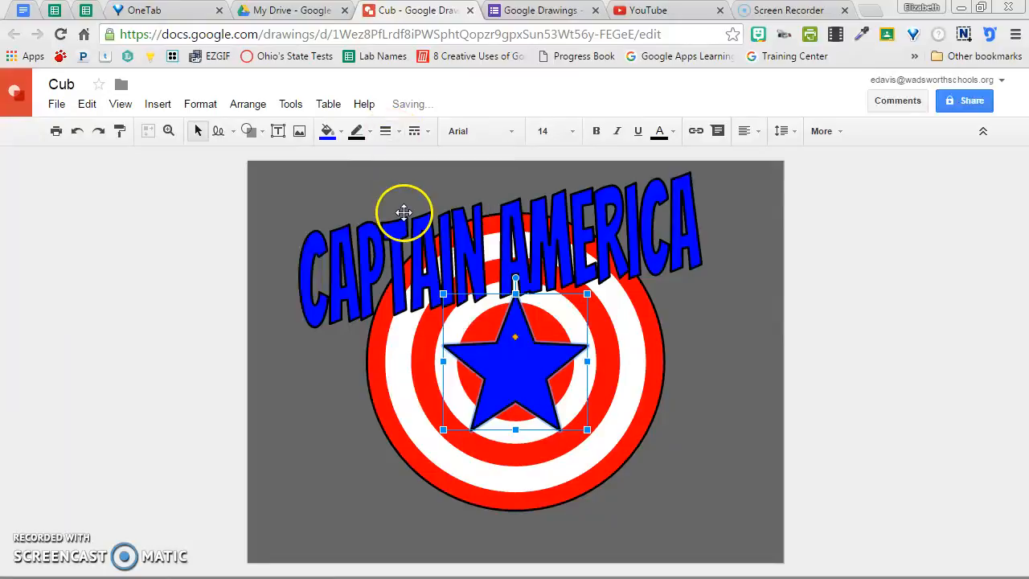
left_click(721, 473)
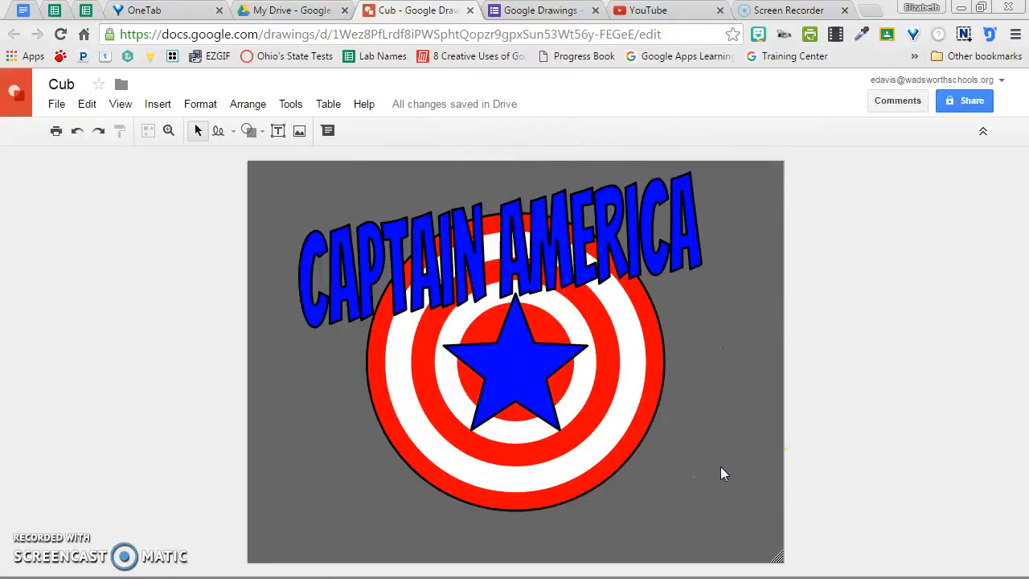